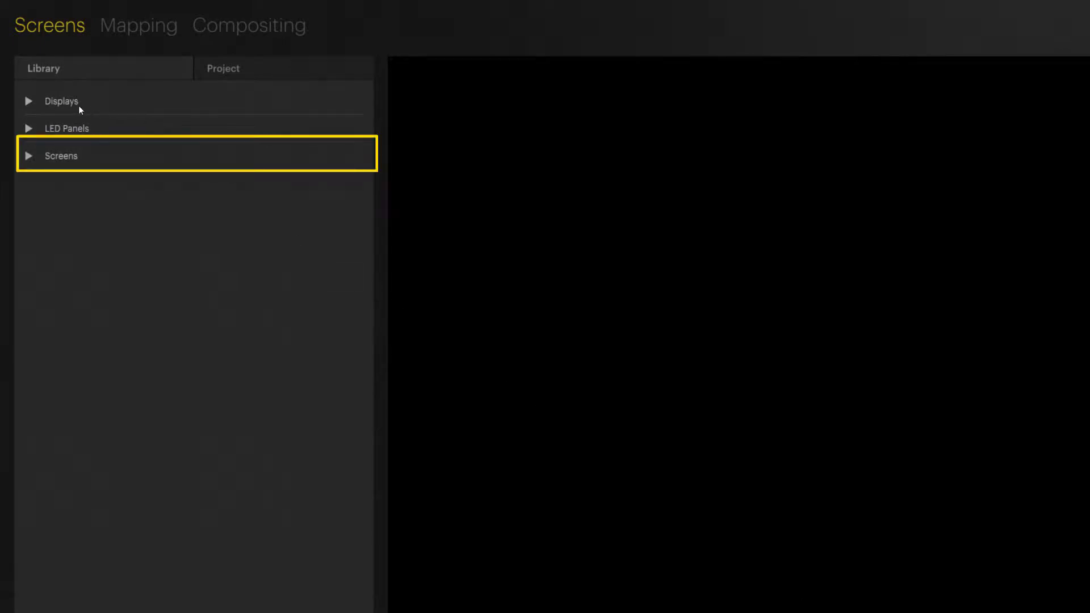
# Add a Generic Flat Screen from the Generic screen models to the scene.
pyautogui.click(30, 155)
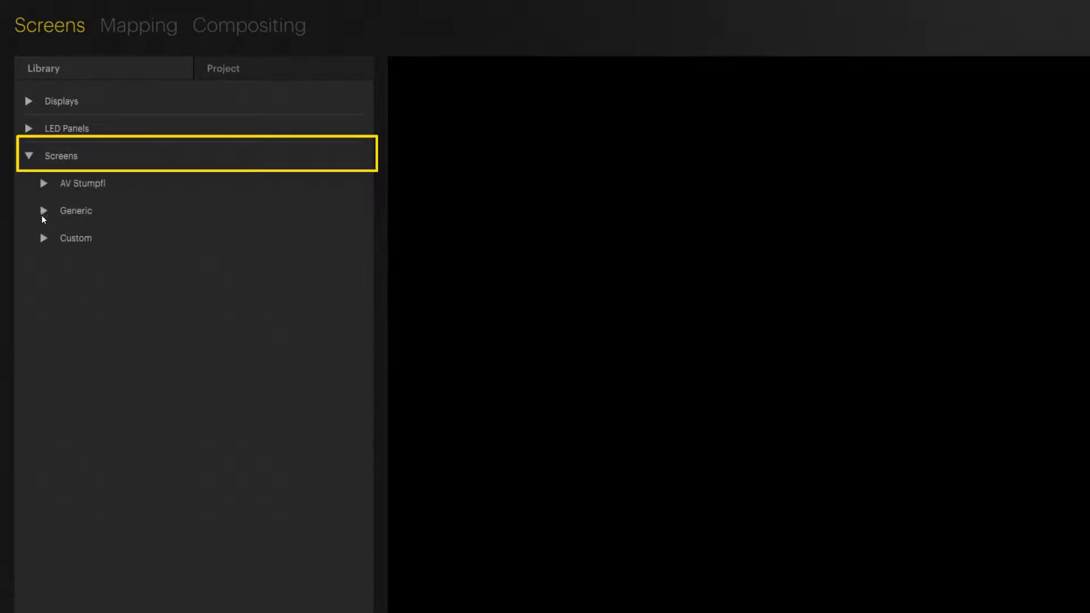
pyautogui.click(47, 214)
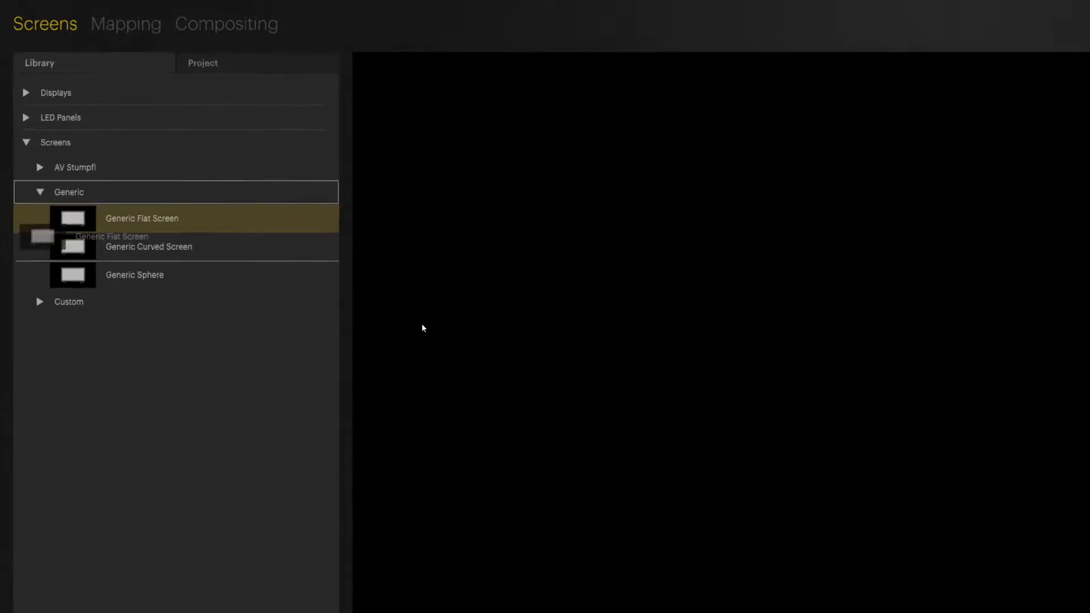
pyautogui.moveTo(91, 243); pyautogui.dragTo(409, 275)
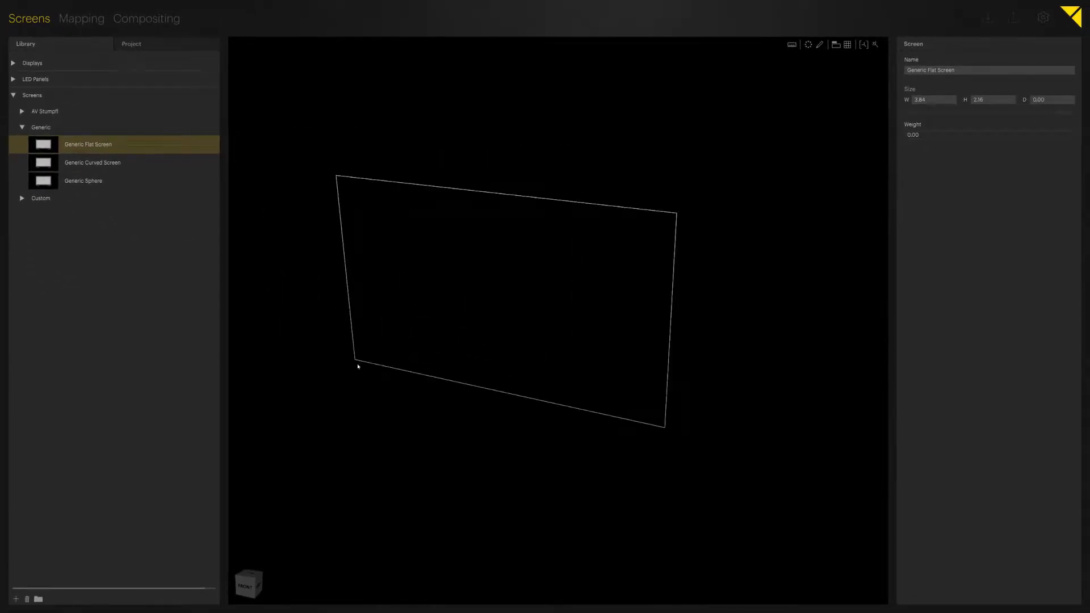
# In front view, widen the flat screen to about 5.84 by 2.16 and shift it left.
pyautogui.press('f')
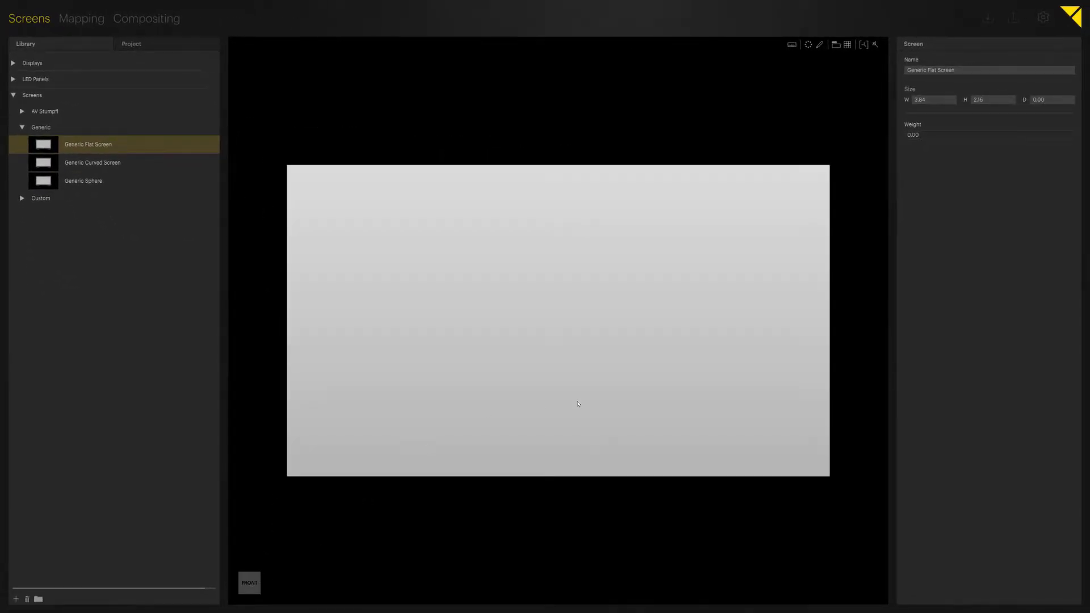
pyautogui.click(588, 392)
pyautogui.scroll(-2, 715, 372)
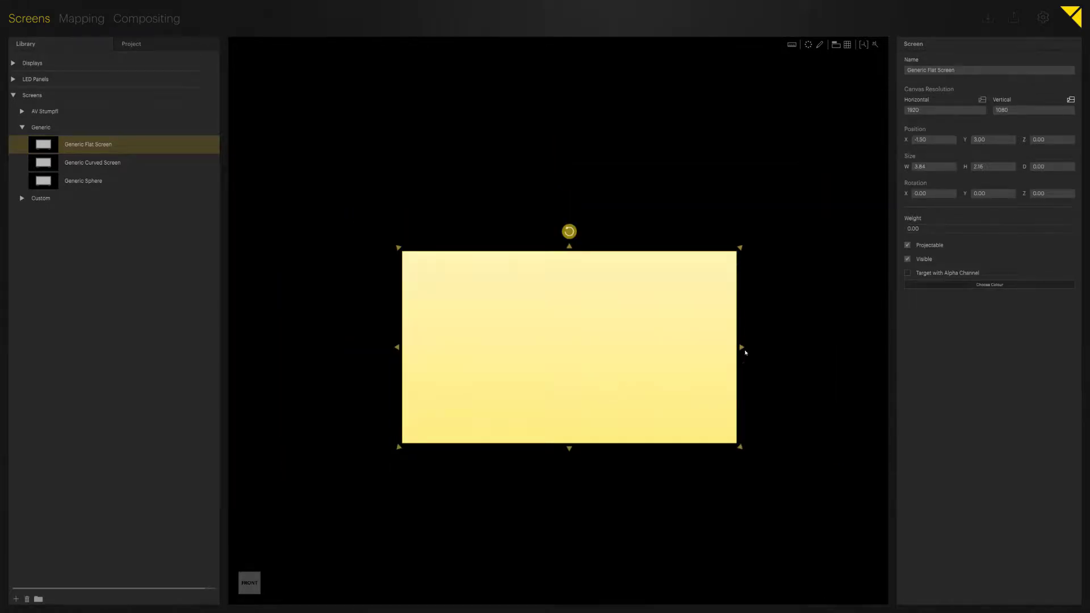
pyautogui.moveTo(742, 347); pyautogui.dragTo(853, 348)
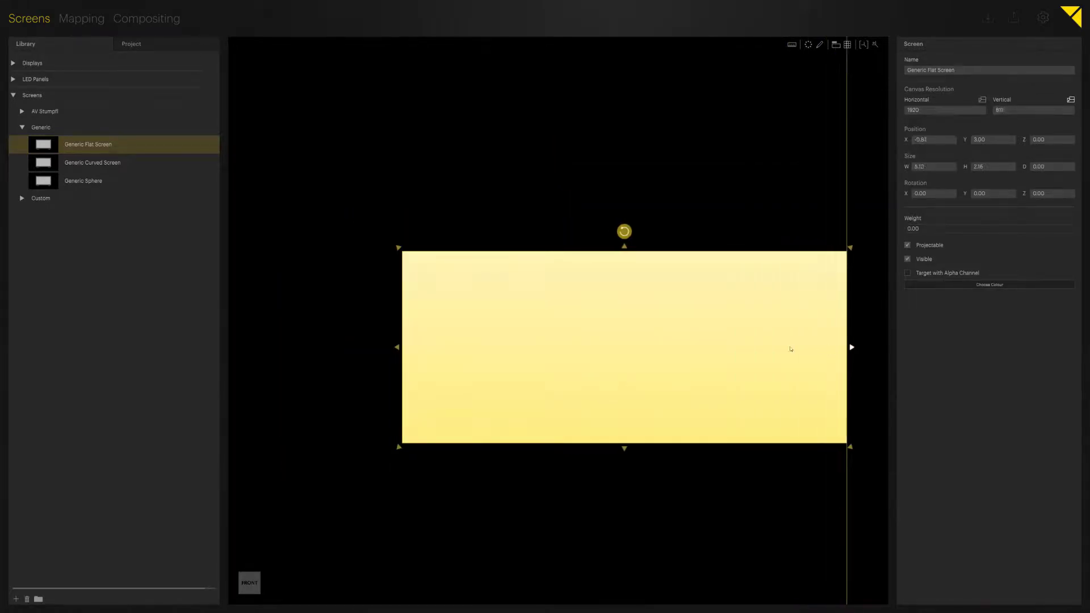
pyautogui.moveTo(730, 346); pyautogui.dragTo(626, 344)
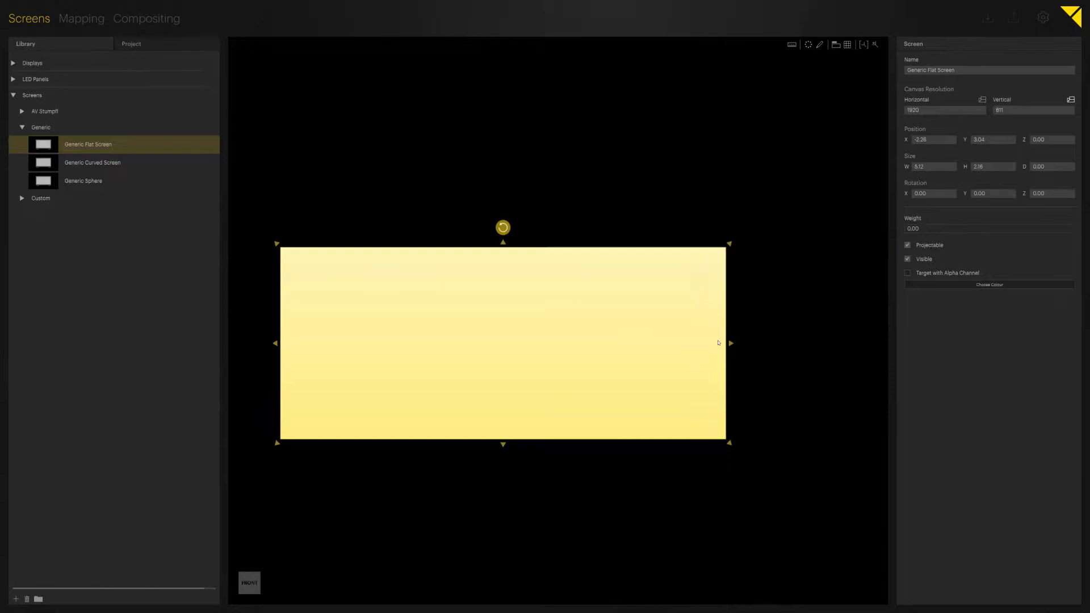
pyautogui.moveTo(730, 345); pyautogui.dragTo(799, 343)
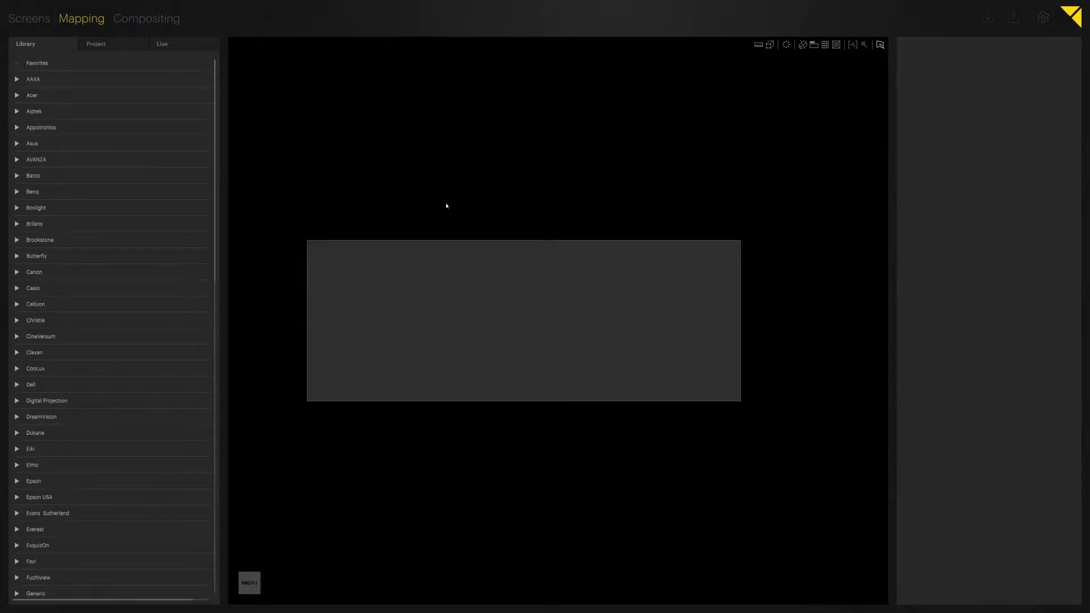
pyautogui.scroll(-1, 447, 205)
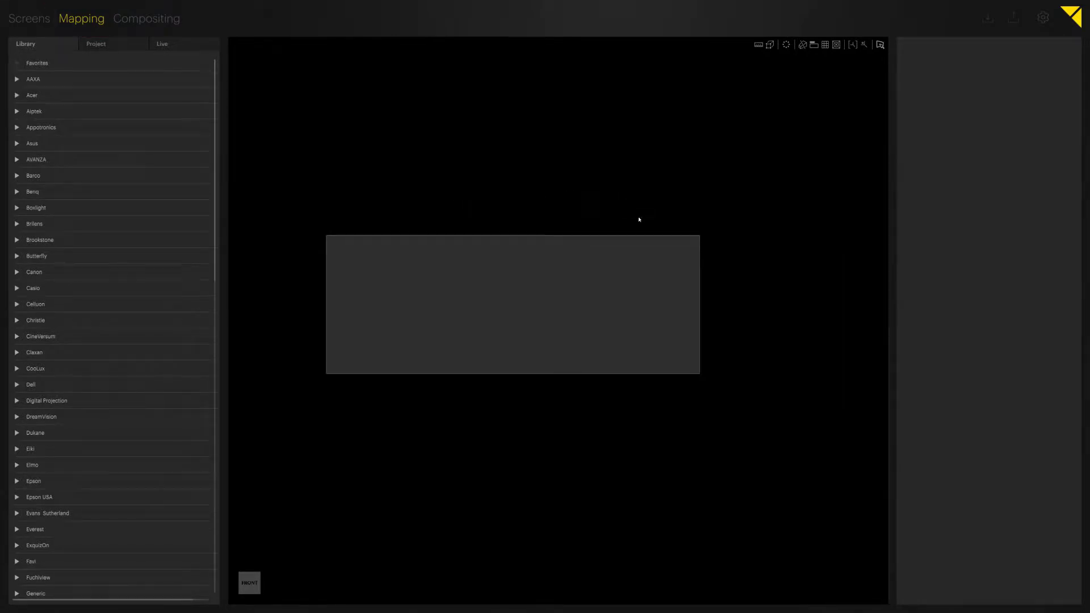
# Place two Panasonic PT DZ21 K /E/U projectors in front of the flat screen.
pyautogui.moveTo(605, 264); pyautogui.dragTo(486, 338, button='middle')
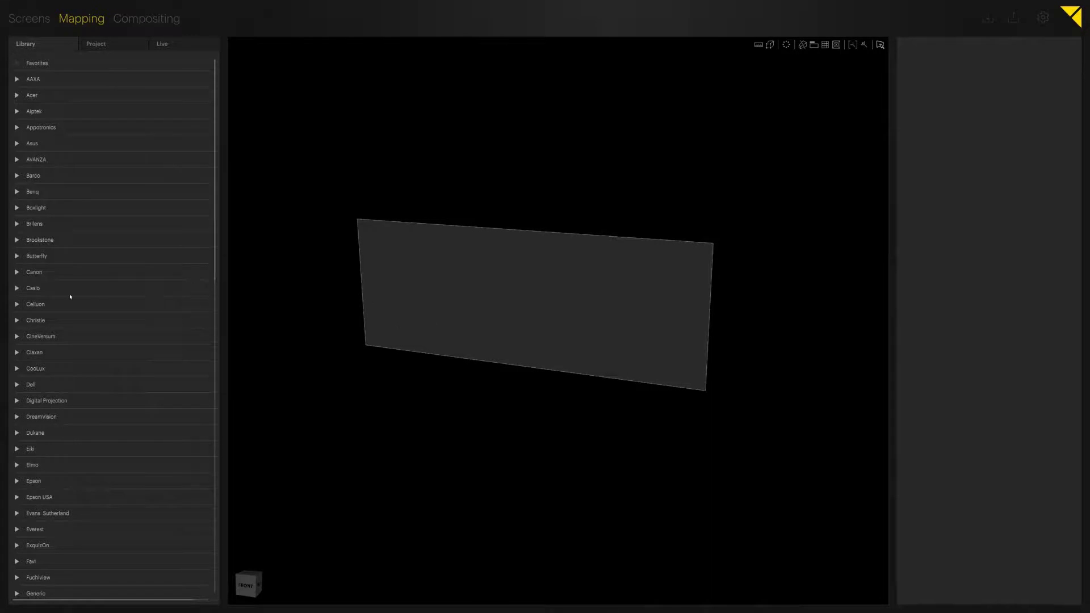
pyautogui.scroll(-2, 70, 297)
pyautogui.scroll(-2, 69, 296)
pyautogui.scroll(-2, 71, 296)
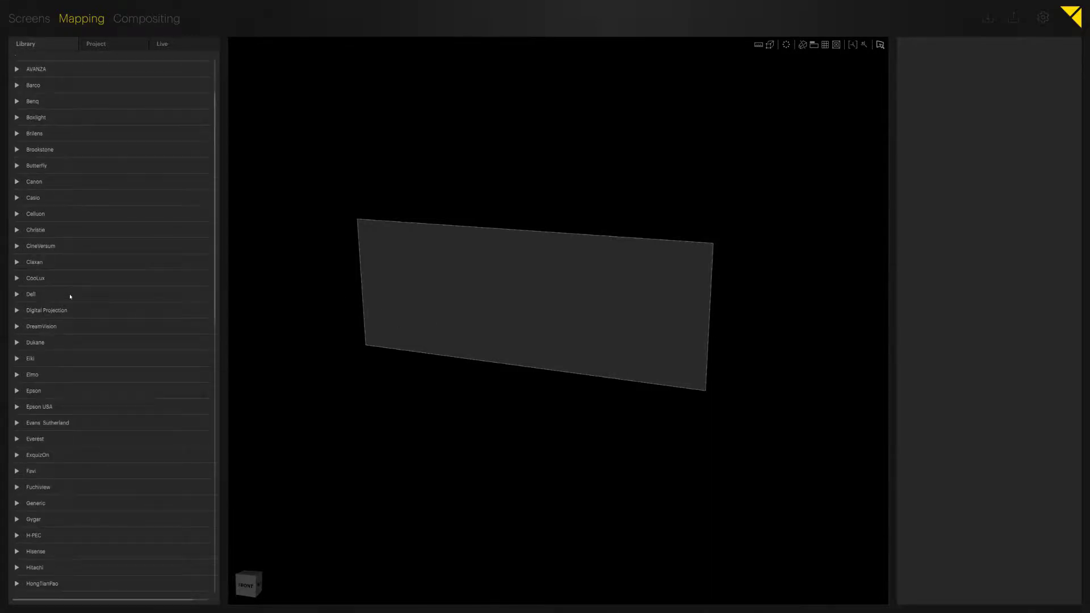
pyautogui.scroll(-2, 71, 297)
pyautogui.scroll(-2, 71, 296)
pyautogui.scroll(-2, 70, 296)
pyautogui.scroll(-2, 70, 297)
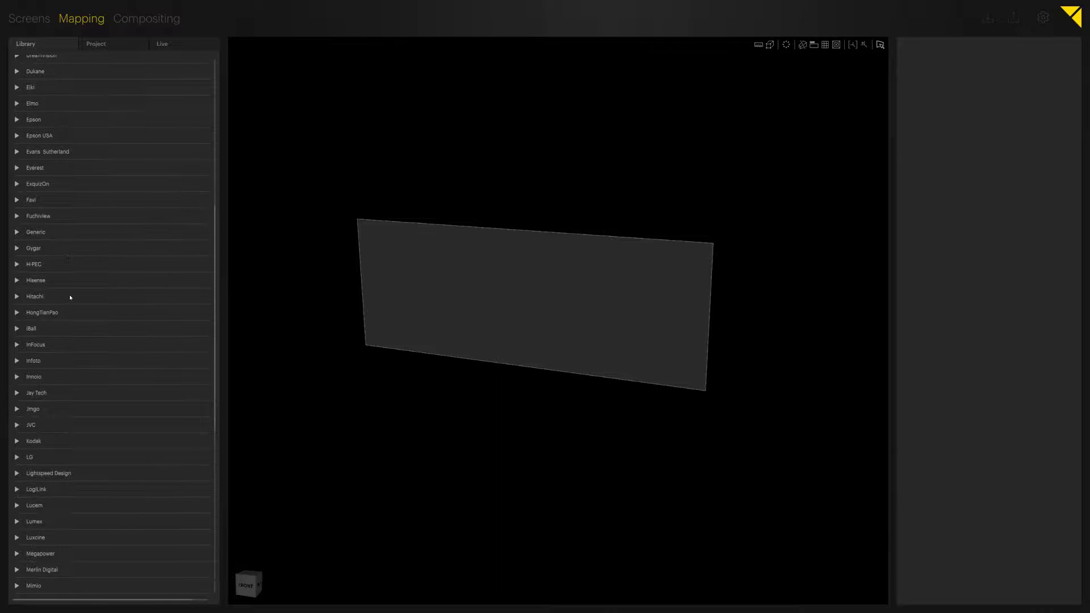
pyautogui.scroll(-2, 70, 297)
pyautogui.scroll(-2, 70, 297)
pyautogui.scroll(-2, 70, 298)
pyautogui.scroll(-3, 70, 298)
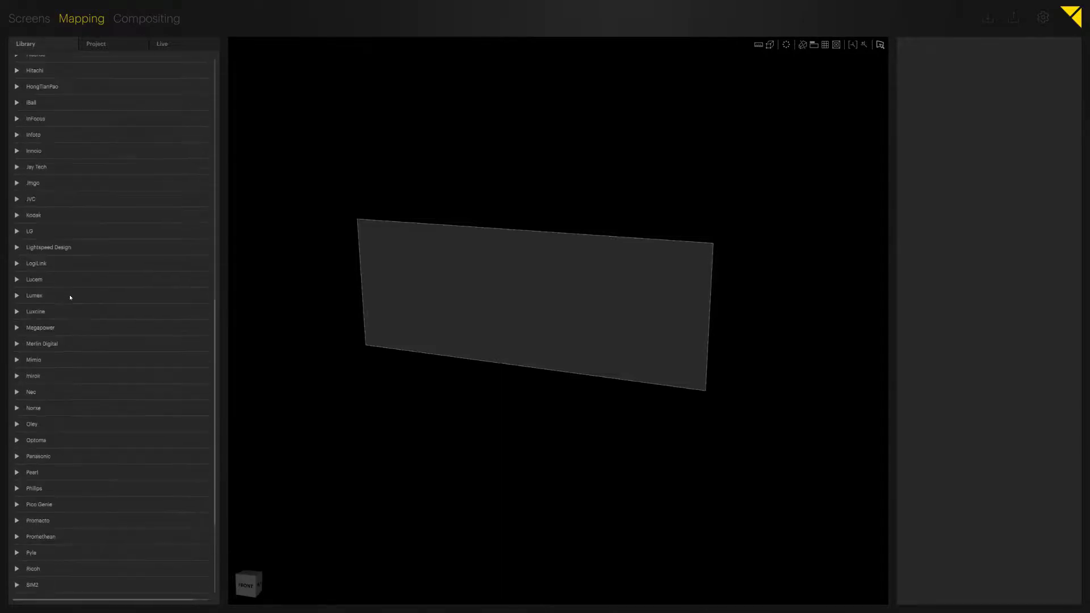
pyautogui.scroll(-1, 71, 297)
pyautogui.click(18, 433)
pyautogui.scroll(-1, 83, 433)
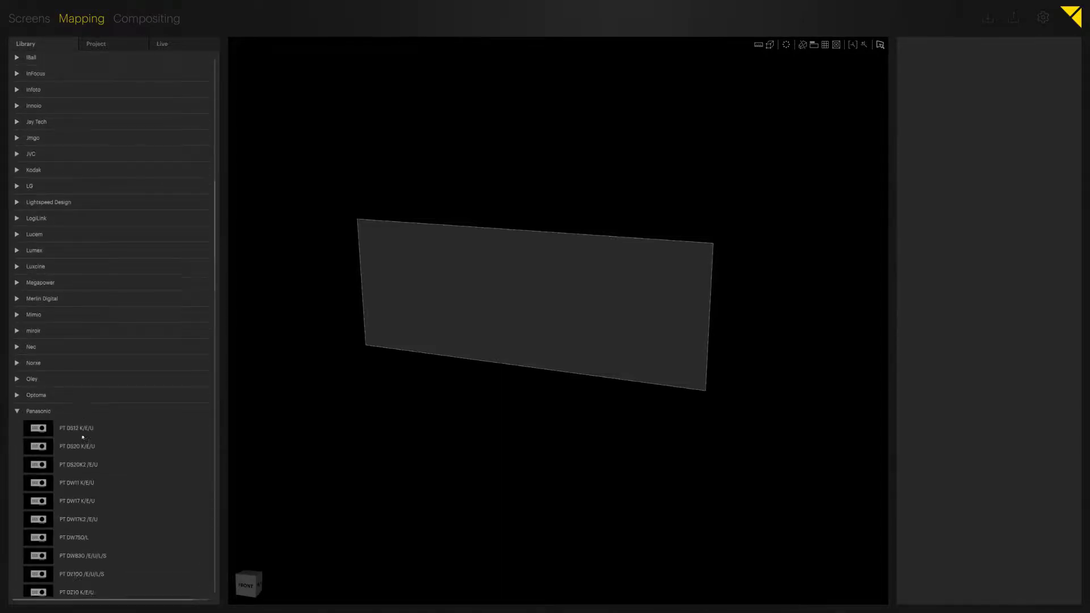
pyautogui.scroll(-4, 83, 439)
pyautogui.scroll(-1, 83, 437)
pyautogui.scroll(-2, 83, 437)
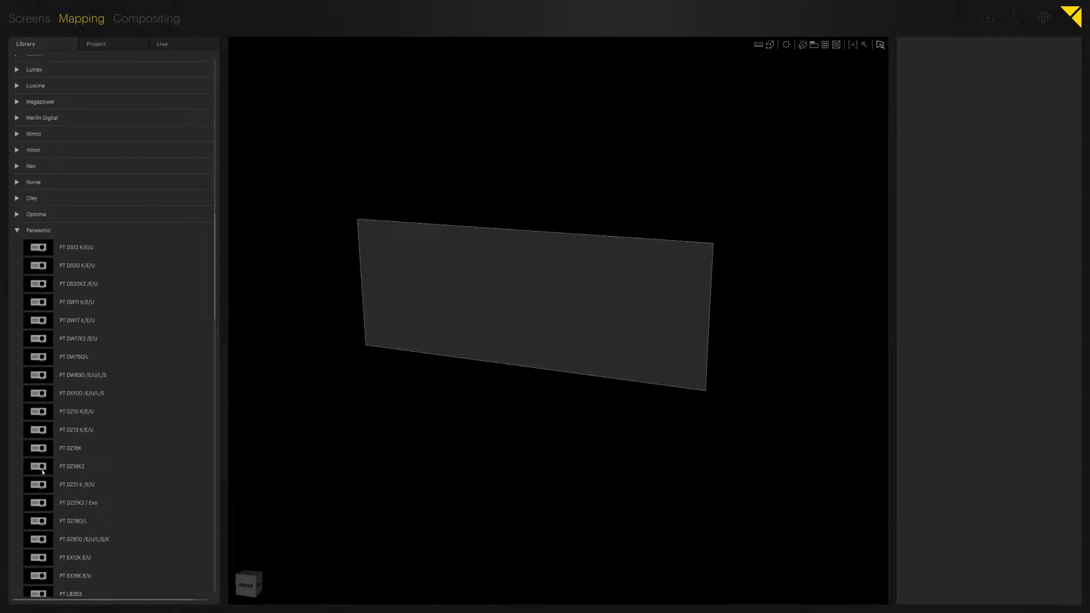
pyautogui.click(42, 486)
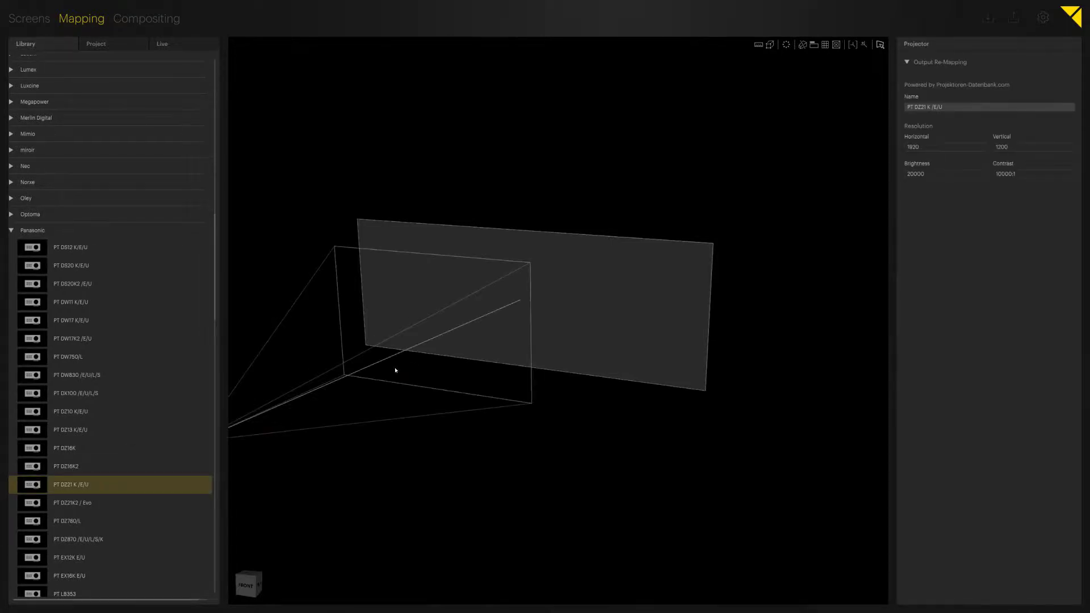
pyautogui.scroll(-2, 394, 370)
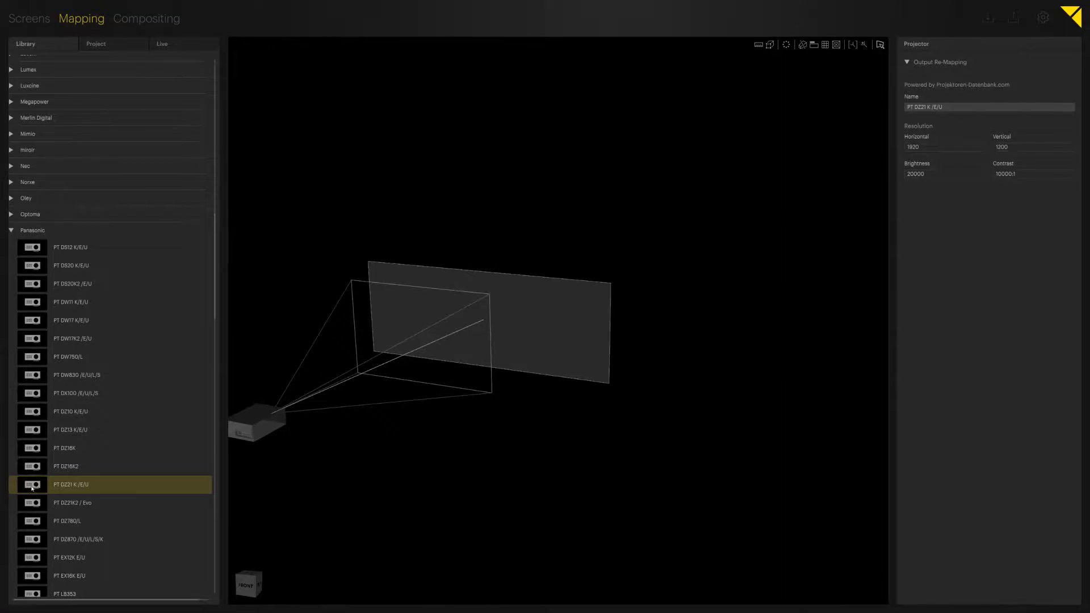
pyautogui.moveTo(32, 486)
pyautogui.mouseDown()
pyautogui.moveTo(460, 377)
pyautogui.moveTo(336, 458)
pyautogui.mouseUp()
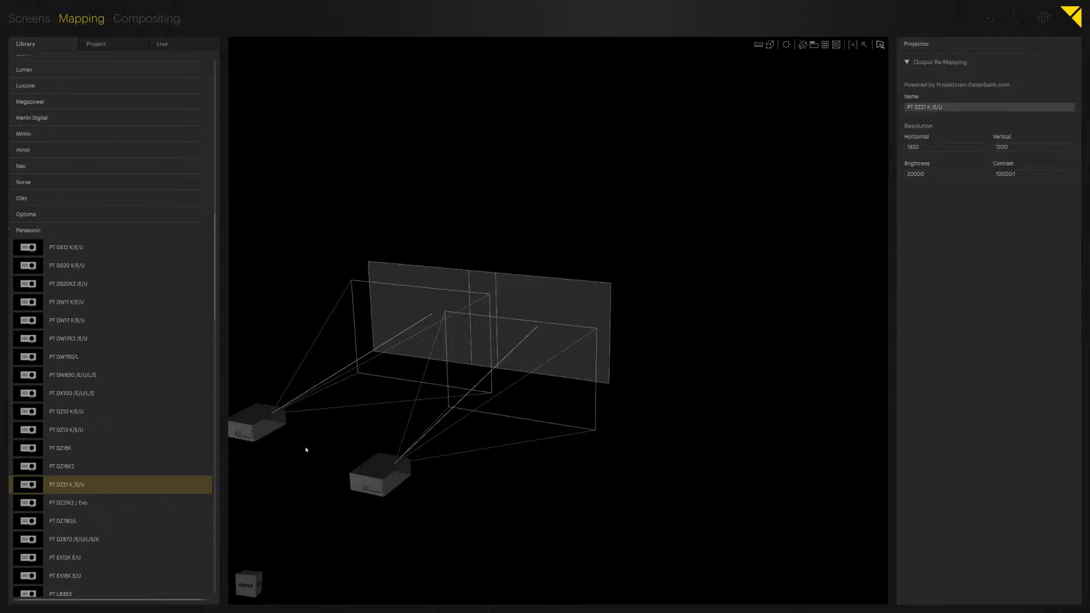
pyautogui.moveTo(306, 449); pyautogui.dragTo(409, 463, button='middle')
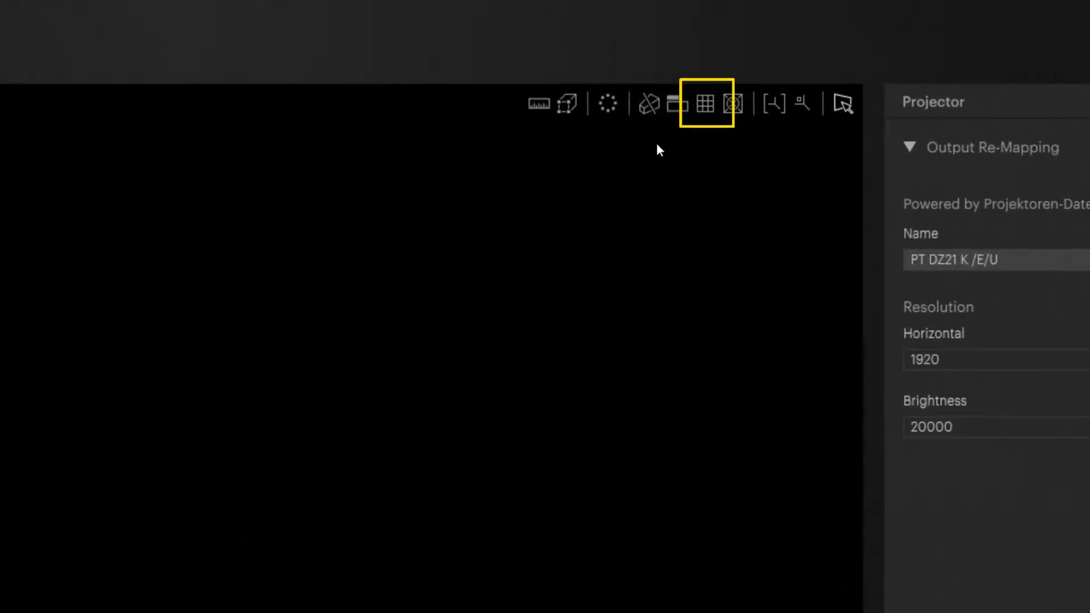
# Show the floor grid and set Selection Mode to Projectors.
pyautogui.click(704, 103)
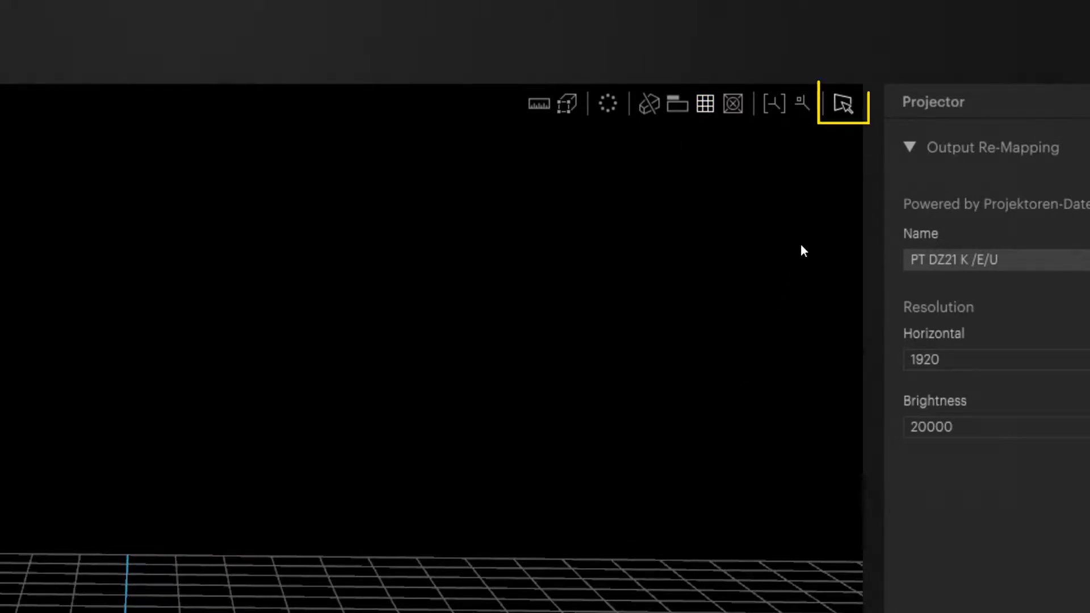
pyautogui.click(841, 104)
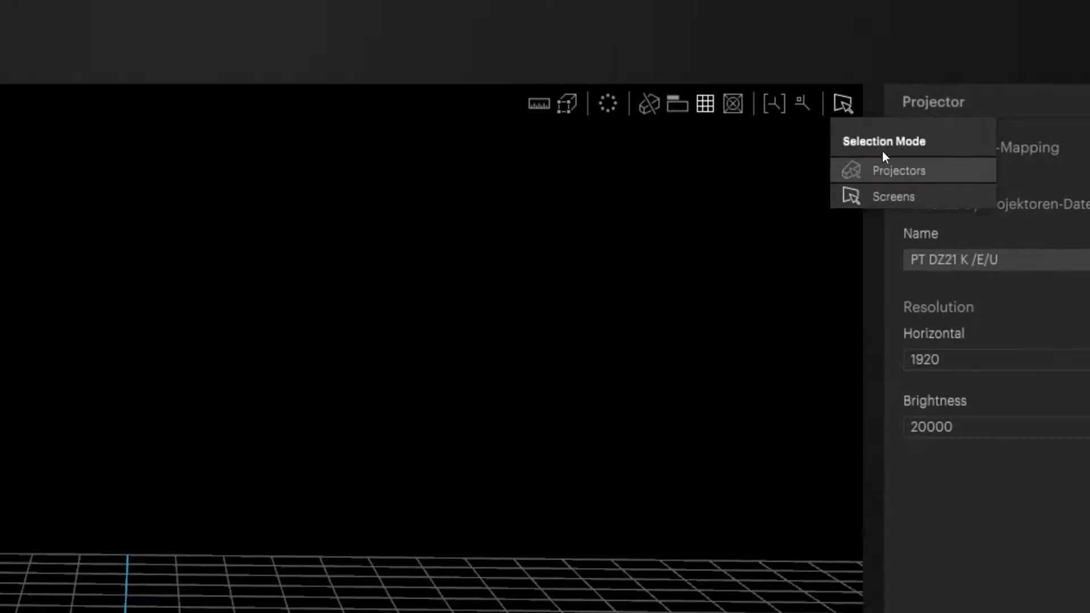
pyautogui.click(859, 171)
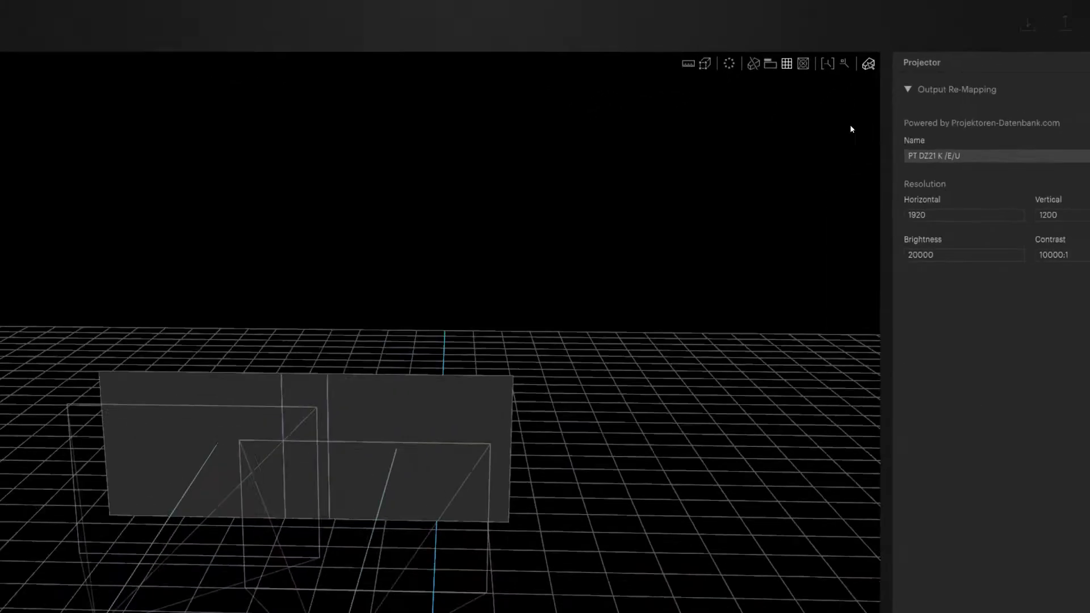
# Move both projectors back from the screen, with the right projector's Position Y at 3.16.
pyautogui.moveTo(662, 308)
pyautogui.mouseDown(button='middle')
pyautogui.moveTo(629, 331)
pyautogui.moveTo(608, 312)
pyautogui.moveTo(505, 424)
pyautogui.mouseUp(button='middle')
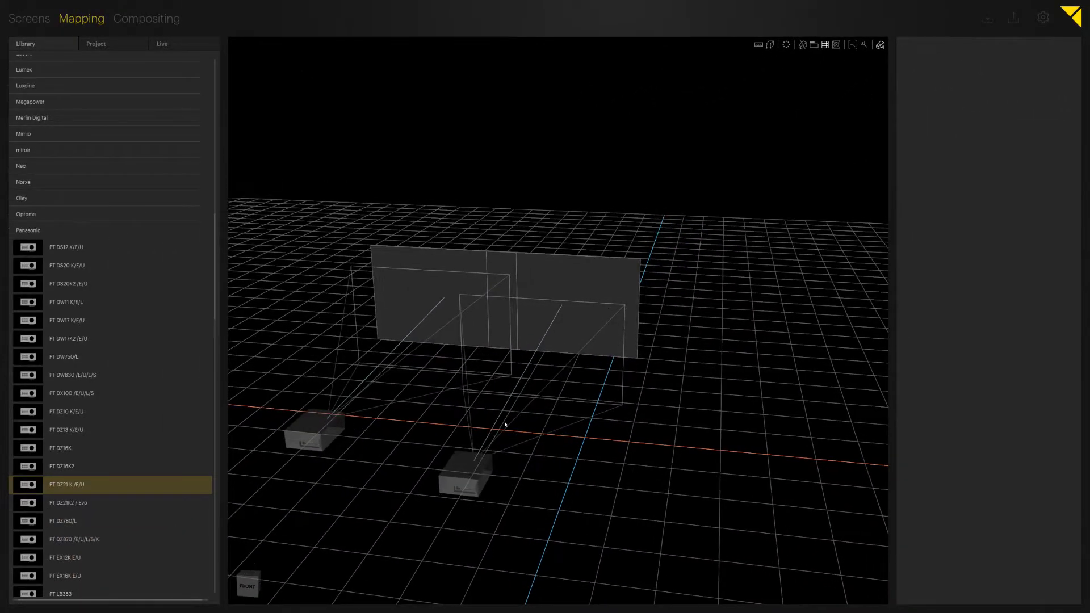
pyautogui.click(459, 486)
pyautogui.moveTo(464, 477); pyautogui.dragTo(492, 418)
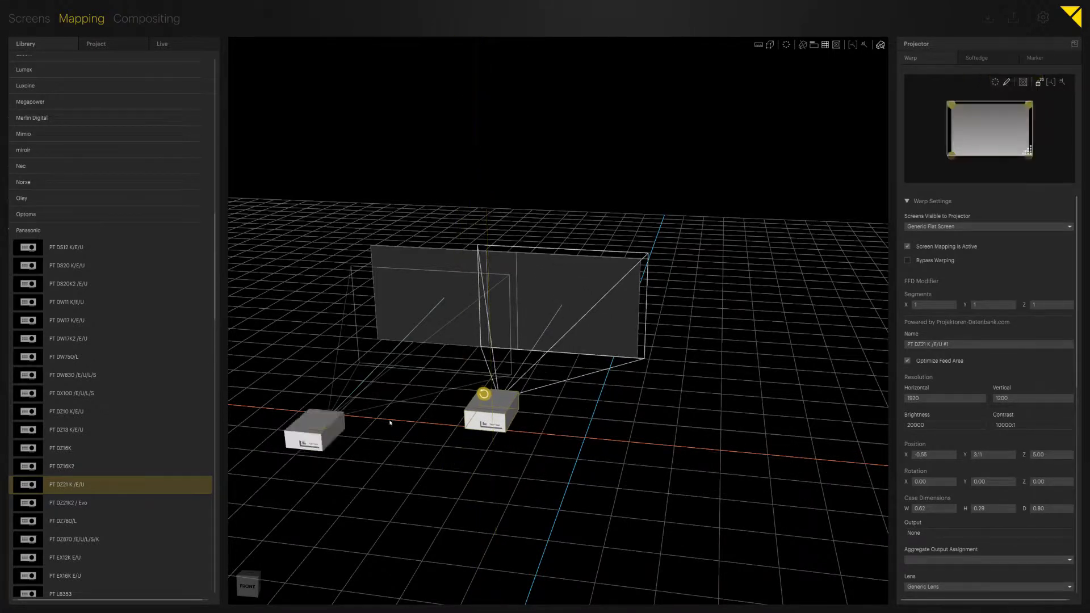
pyautogui.moveTo(316, 436)
pyautogui.mouseDown()
pyautogui.moveTo(341, 414)
pyautogui.moveTo(322, 412)
pyautogui.mouseUp()
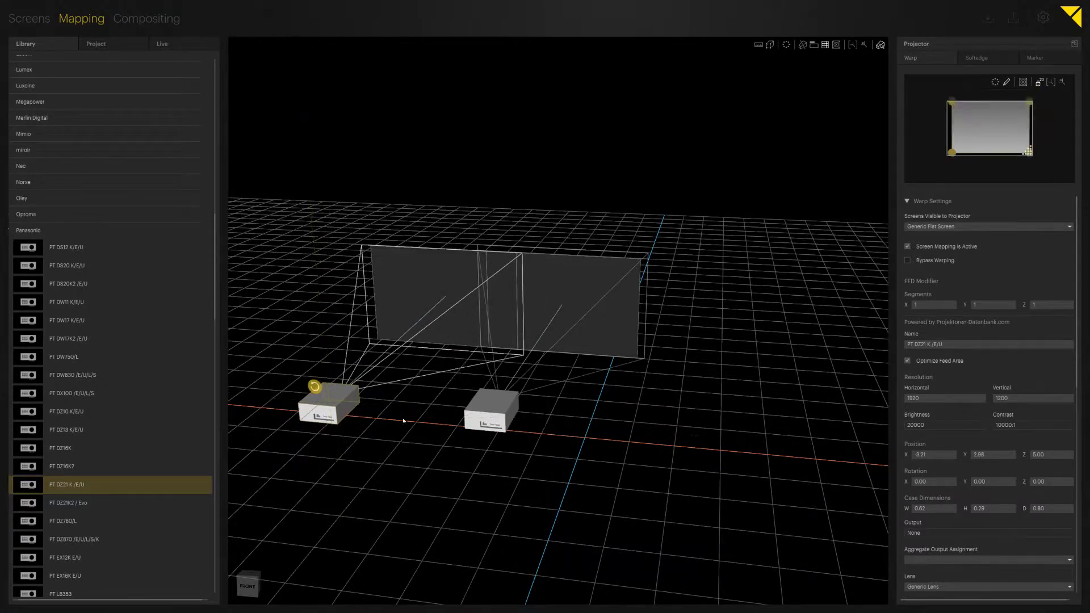
pyautogui.moveTo(485, 409)
pyautogui.mouseDown()
pyautogui.moveTo(499, 418)
pyautogui.moveTo(482, 408)
pyautogui.mouseUp()
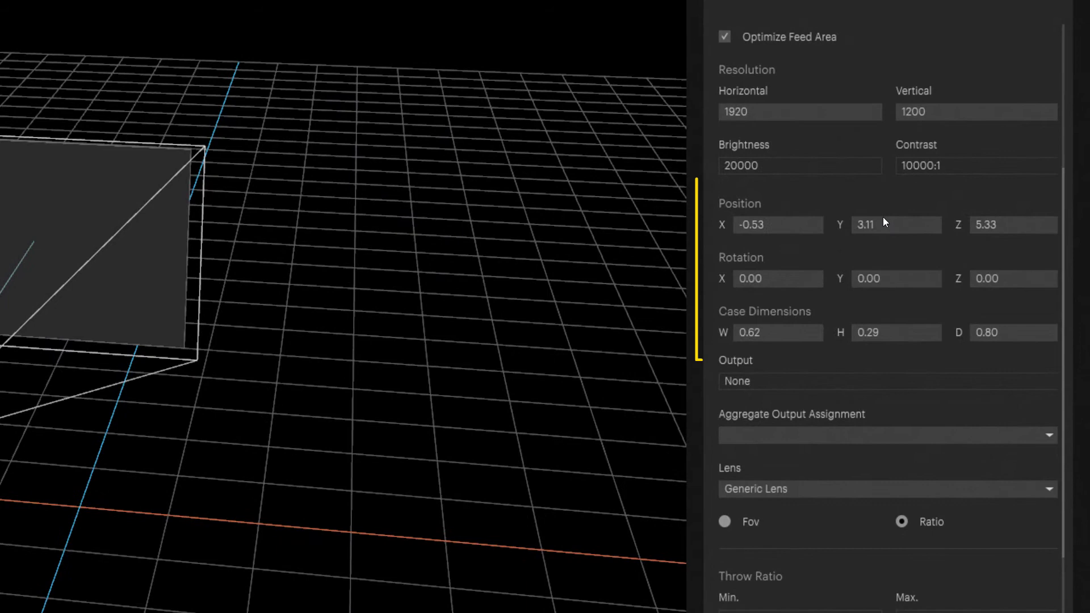
pyautogui.moveTo(893, 223); pyautogui.dragTo(907, 247)
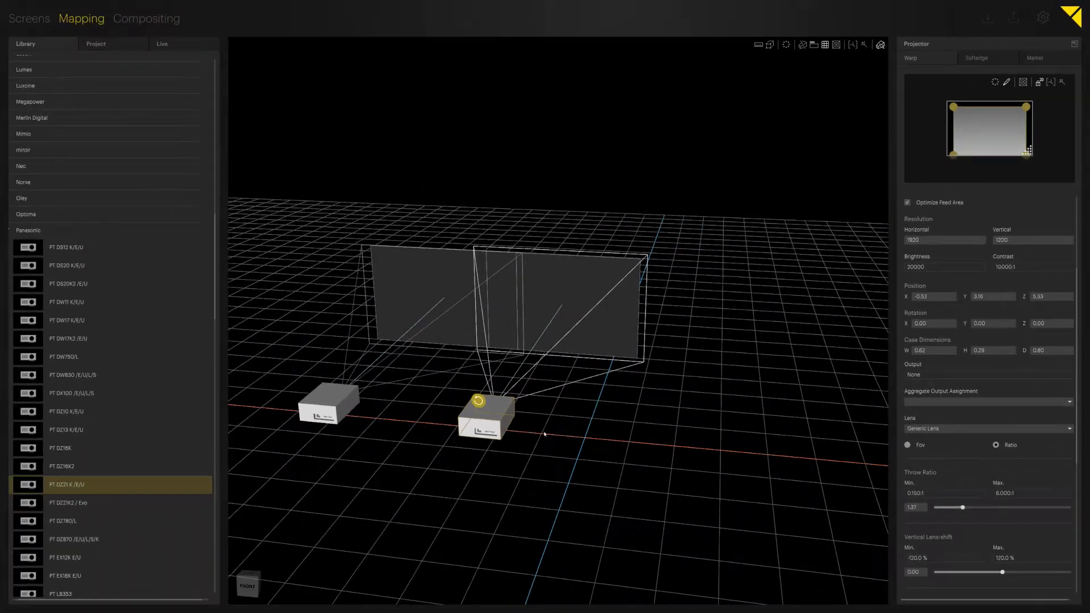
# Box-select both PT DZ21 K projectors with a selection rectangle.
pyautogui.click(624, 405)
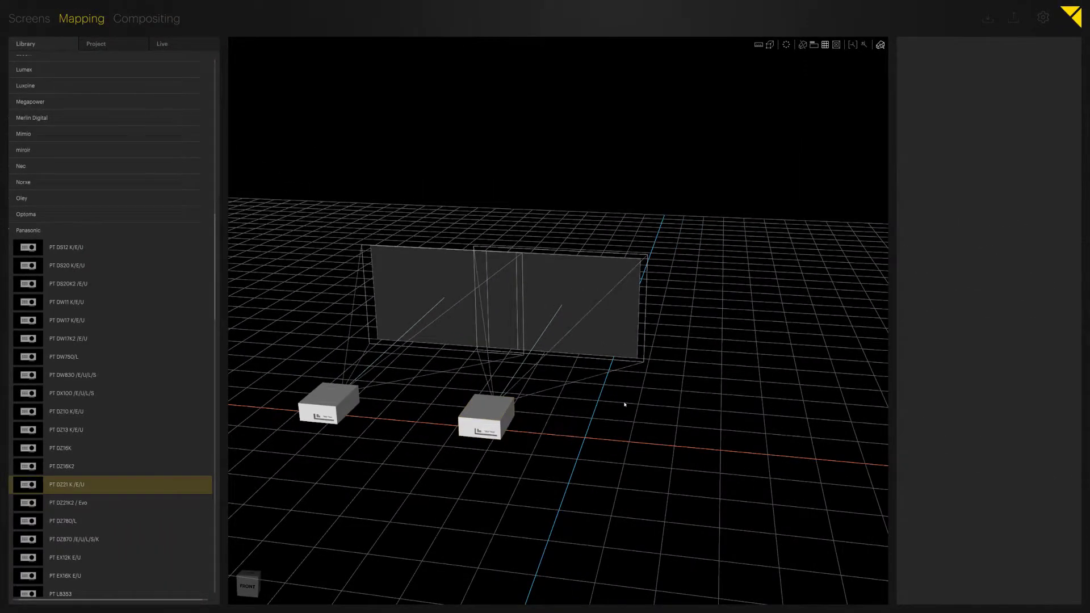
pyautogui.moveTo(627, 399)
pyautogui.mouseDown(button='middle')
pyautogui.moveTo(540, 433)
pyautogui.moveTo(537, 446)
pyautogui.moveTo(613, 452)
pyautogui.moveTo(484, 468)
pyautogui.mouseUp(button='middle')
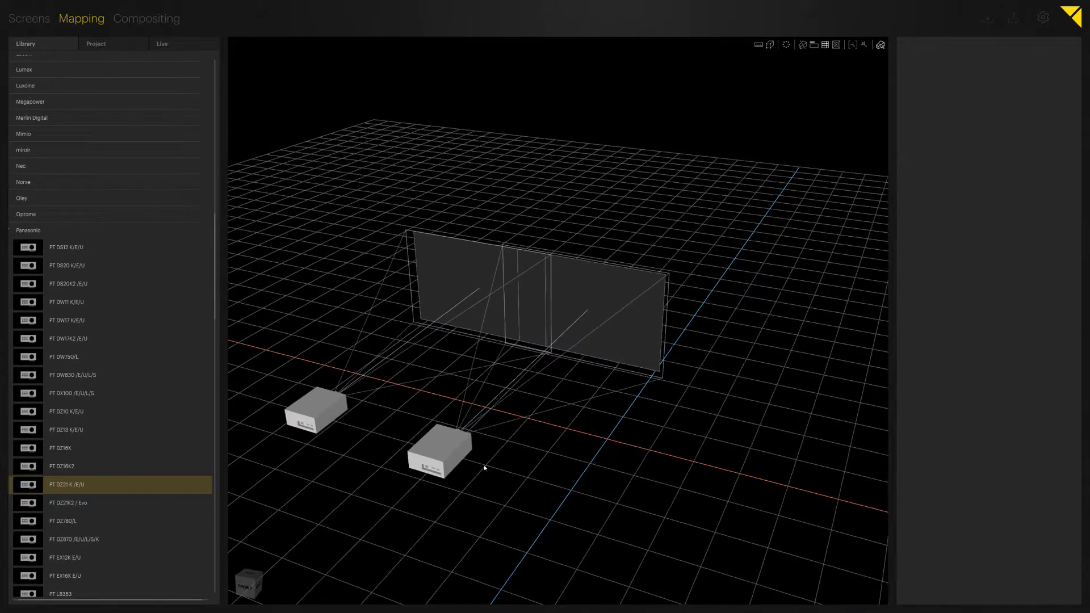
pyautogui.click(434, 449)
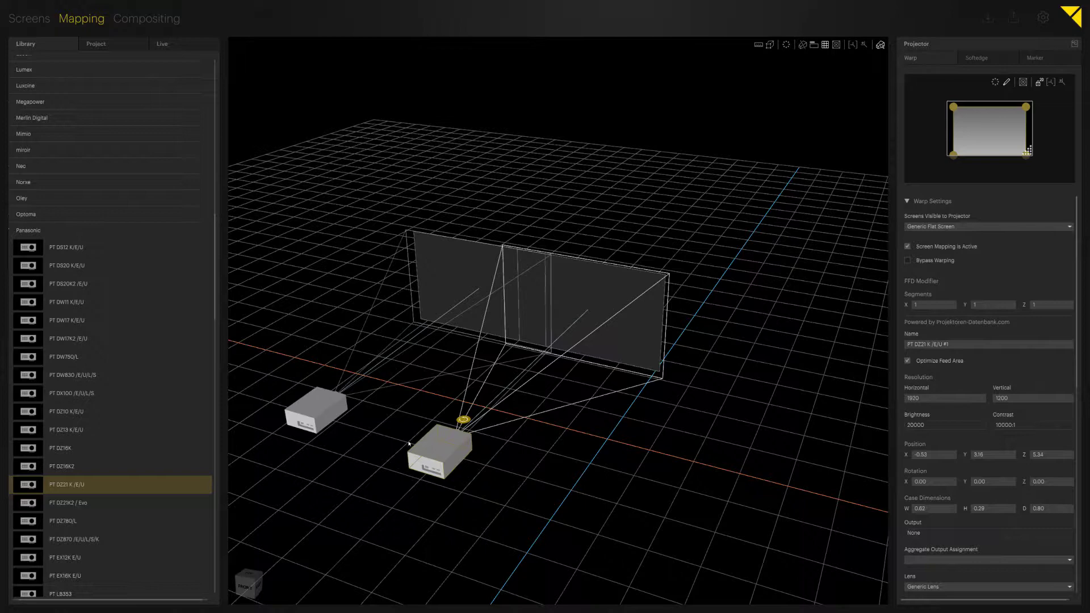
pyautogui.moveTo(425, 429)
pyautogui.mouseDown(button='middle')
pyautogui.moveTo(558, 358)
pyautogui.moveTo(497, 345)
pyautogui.mouseUp(button='middle')
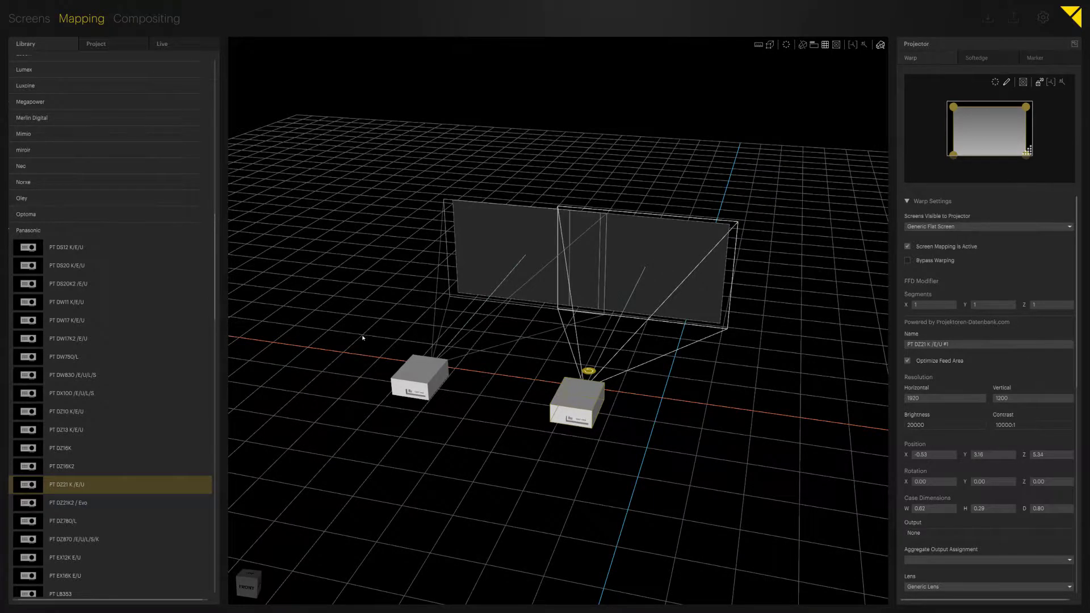
pyautogui.moveTo(337, 333); pyautogui.dragTo(649, 422)
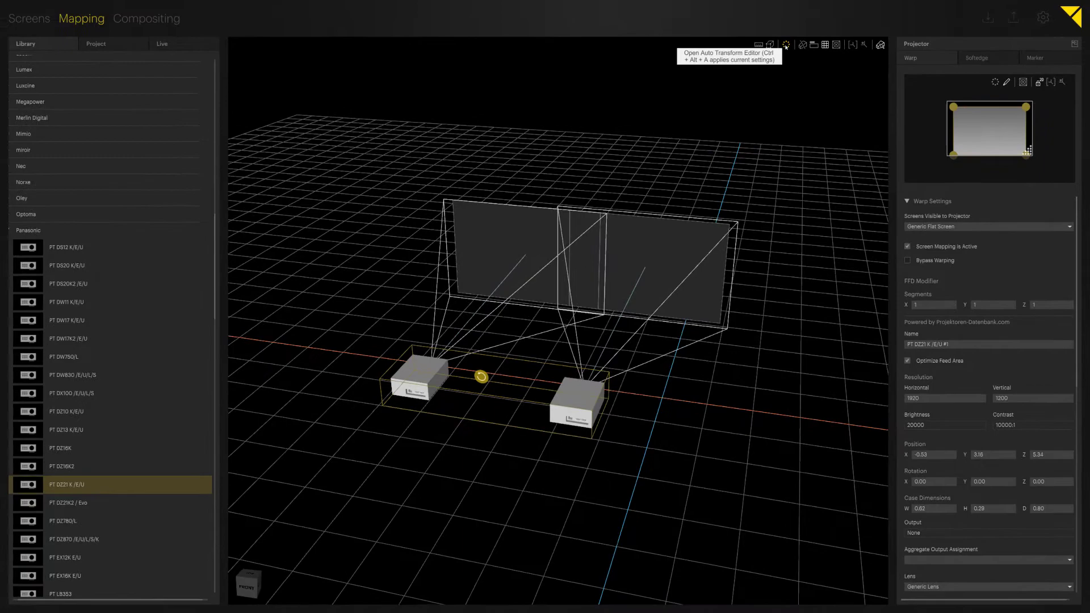
# Open the Auto Transform Editor for the two selected projectors.
pyautogui.click(770, 44)
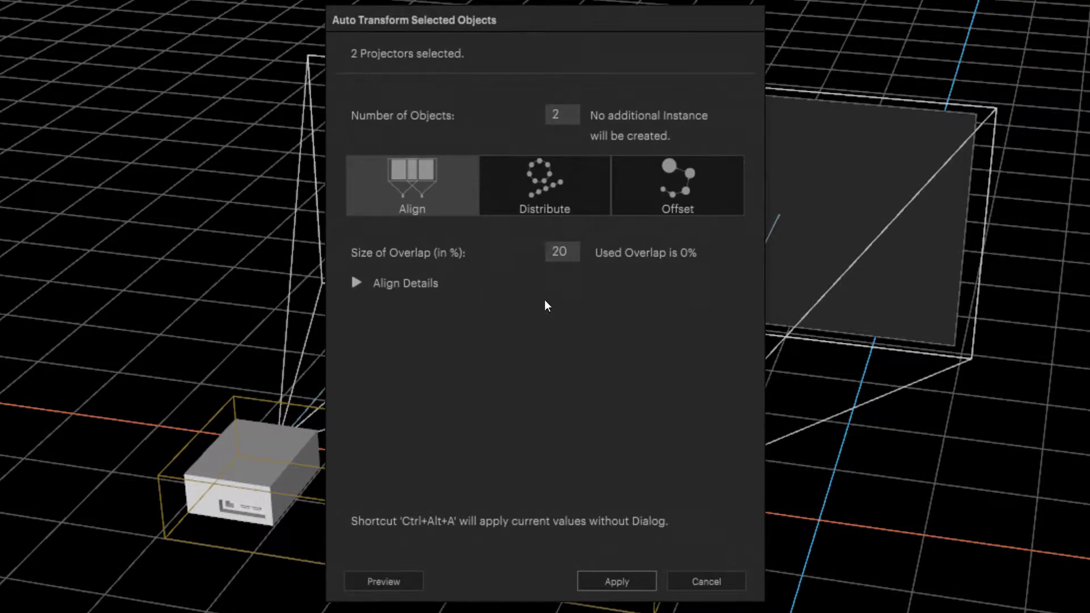
# Apply Auto Transform alignment to both projectors with Size of Overlap set to 15.
pyautogui.doubleClick(573, 255)
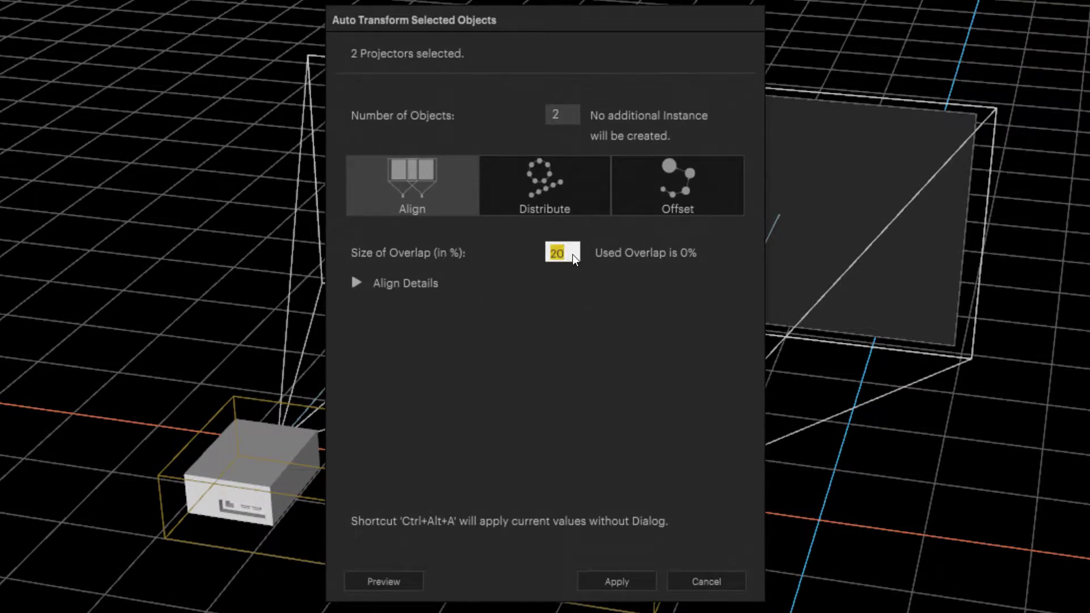
pyautogui.write('15')
pyautogui.press('Return')
pyautogui.click(357, 283)
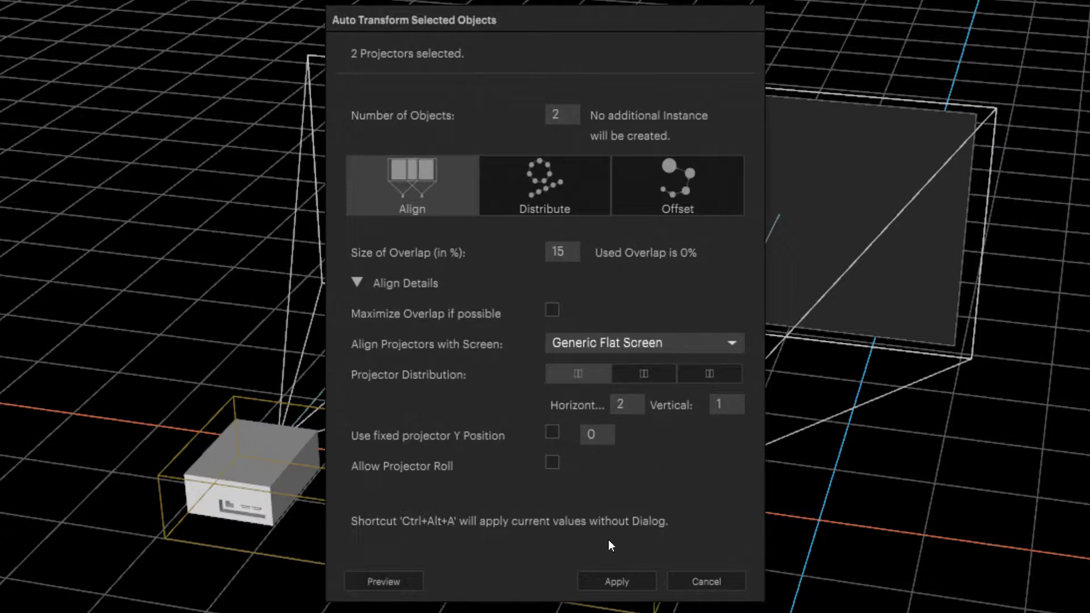
pyautogui.click(611, 584)
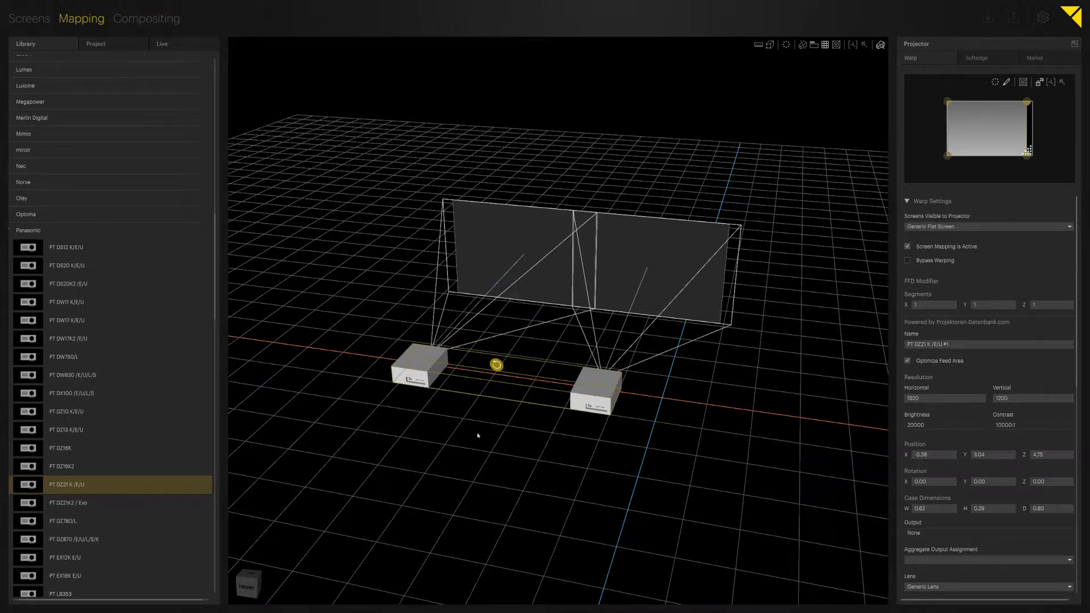
pyautogui.click(449, 444)
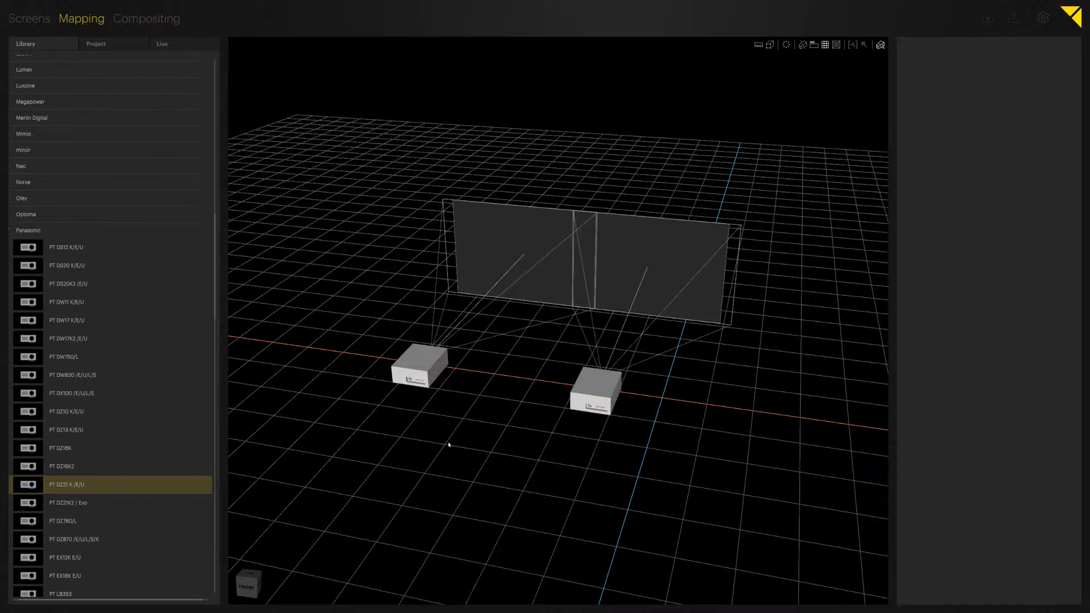
pyautogui.moveTo(462, 444)
pyautogui.mouseDown()
pyautogui.moveTo(523, 453)
pyautogui.moveTo(475, 447)
pyautogui.moveTo(431, 462)
pyautogui.moveTo(485, 435)
pyautogui.mouseUp()
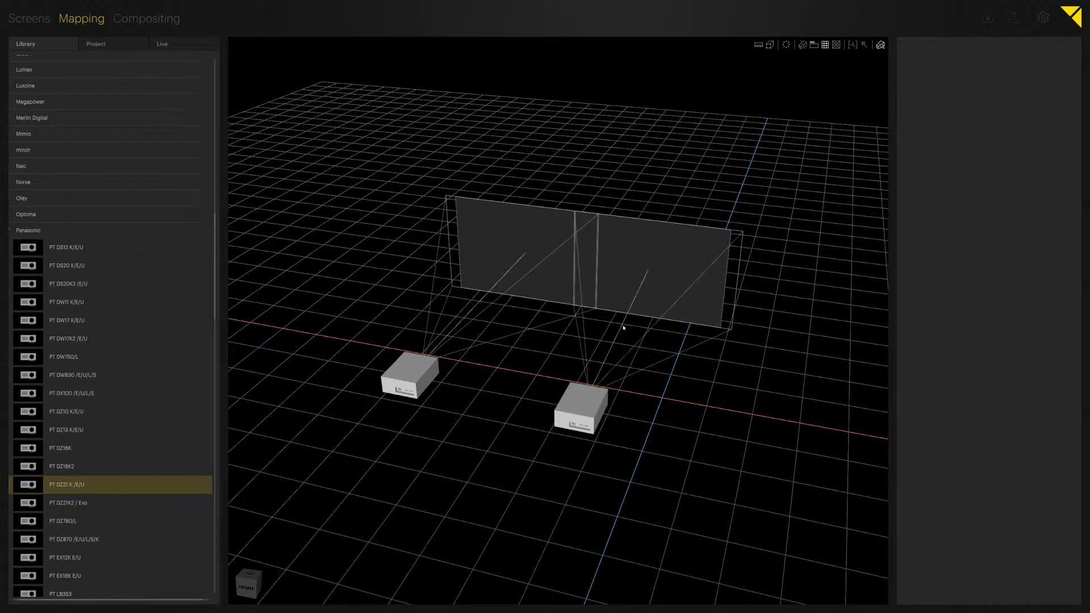
pyautogui.click(587, 404)
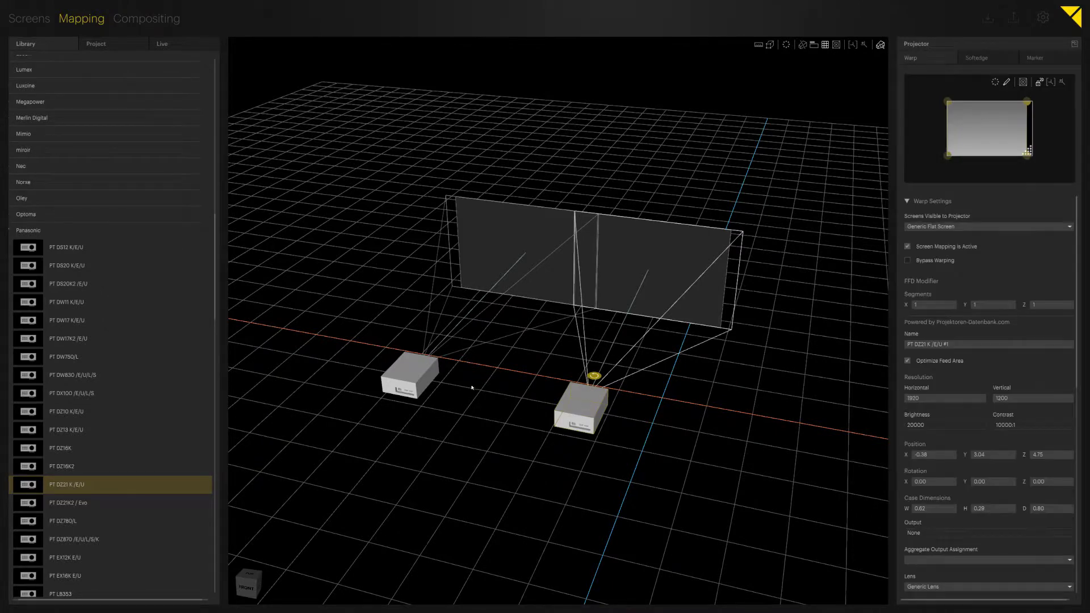
pyautogui.click(416, 383)
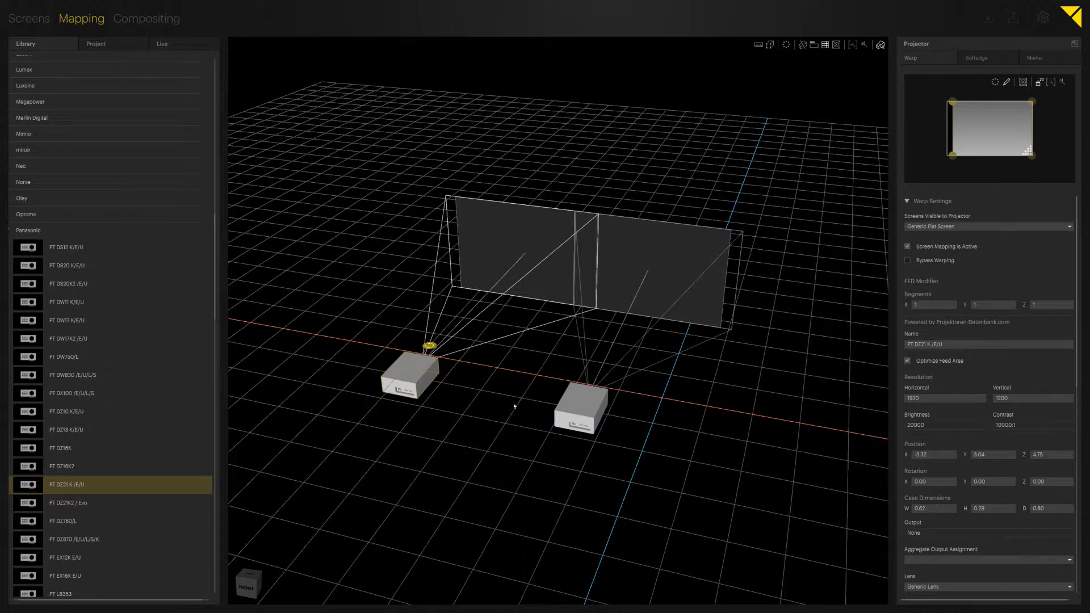
pyautogui.click(590, 412)
pyautogui.moveTo(597, 409); pyautogui.dragTo(582, 418, button='middle')
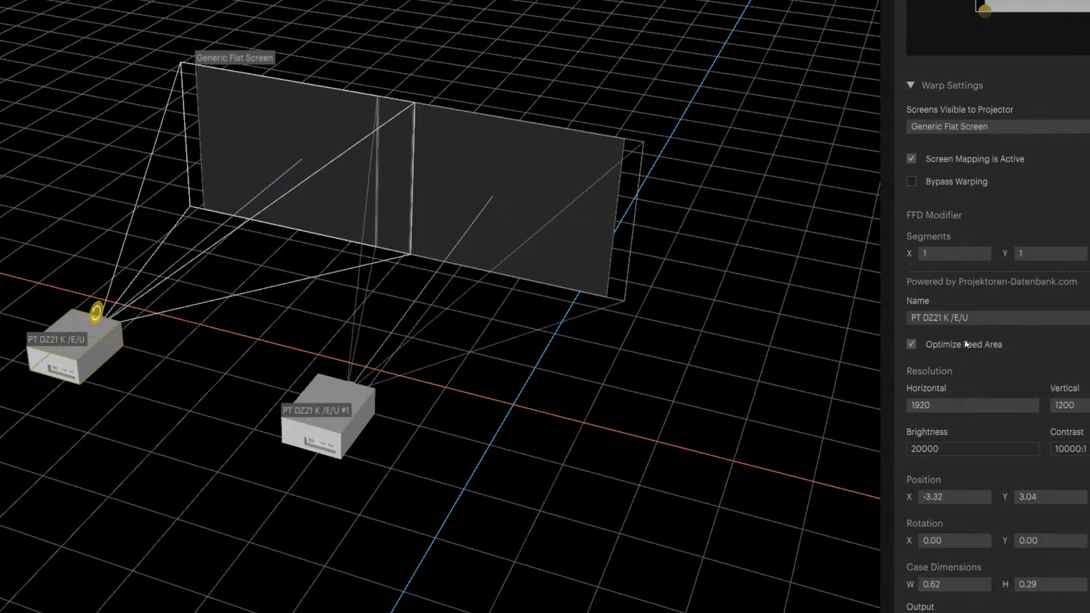
# Rename the projectors 'Projector left' and 'Projector right' in the Projector panel.
pyautogui.click(975, 320)
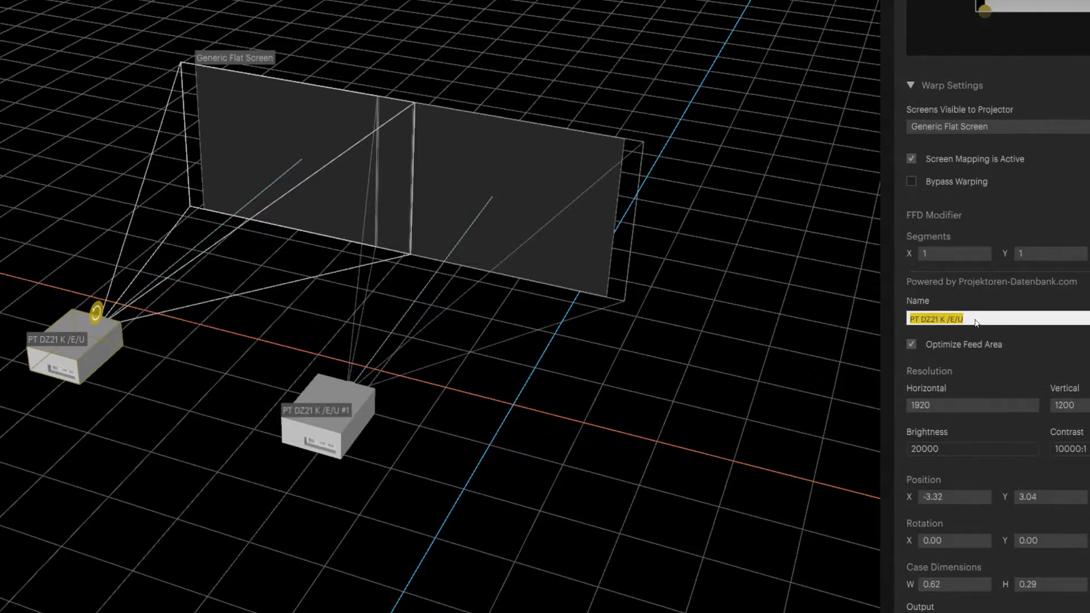
pyautogui.write('Projector ')
pyautogui.write('left')
pyautogui.press('Return')
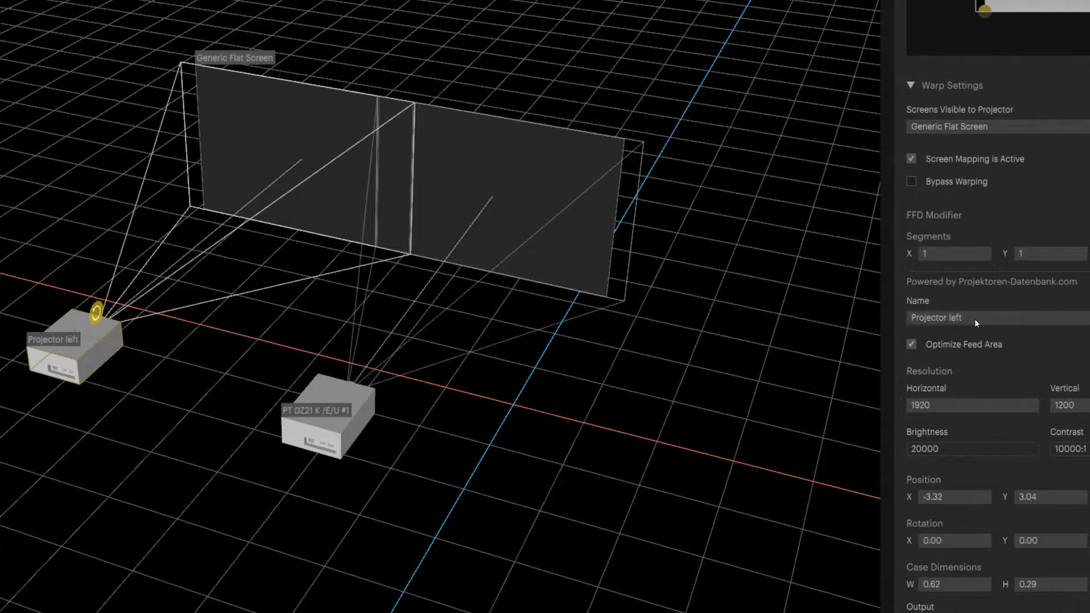
pyautogui.click(341, 433)
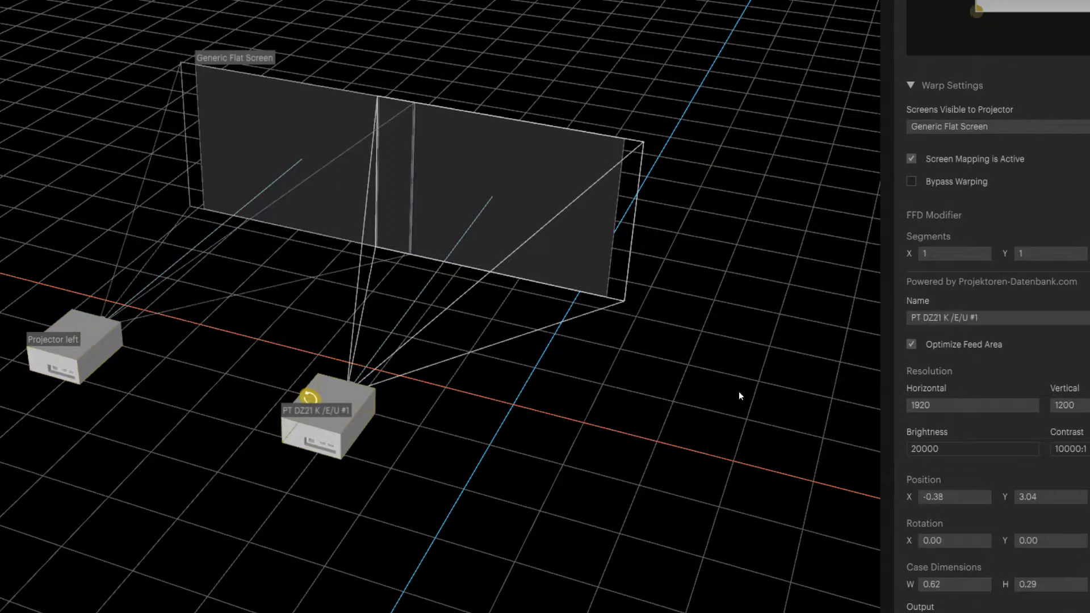
pyautogui.click(996, 318)
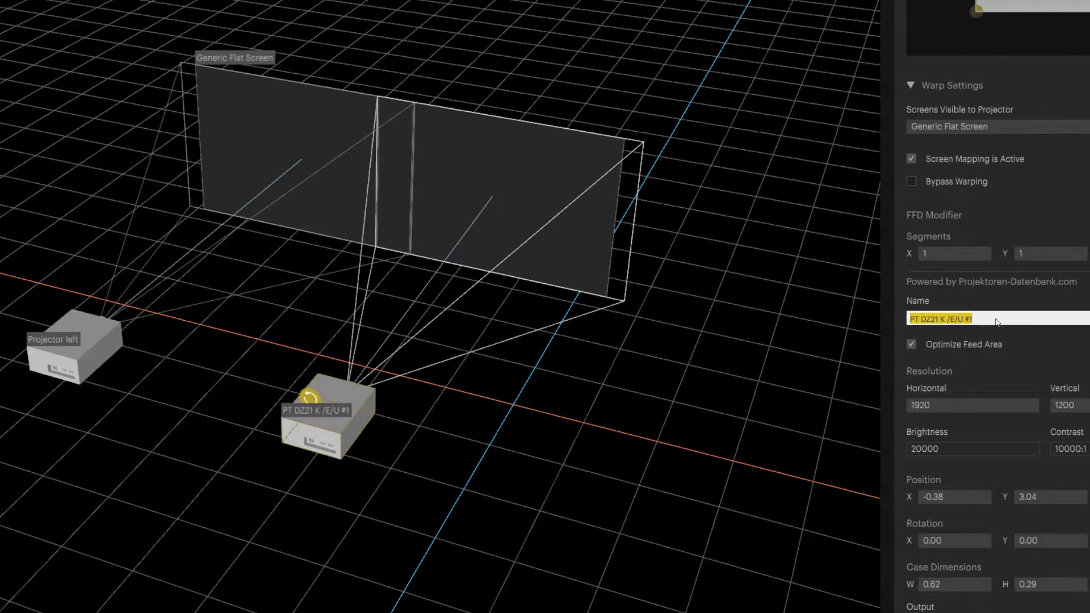
pyautogui.write('Projector ')
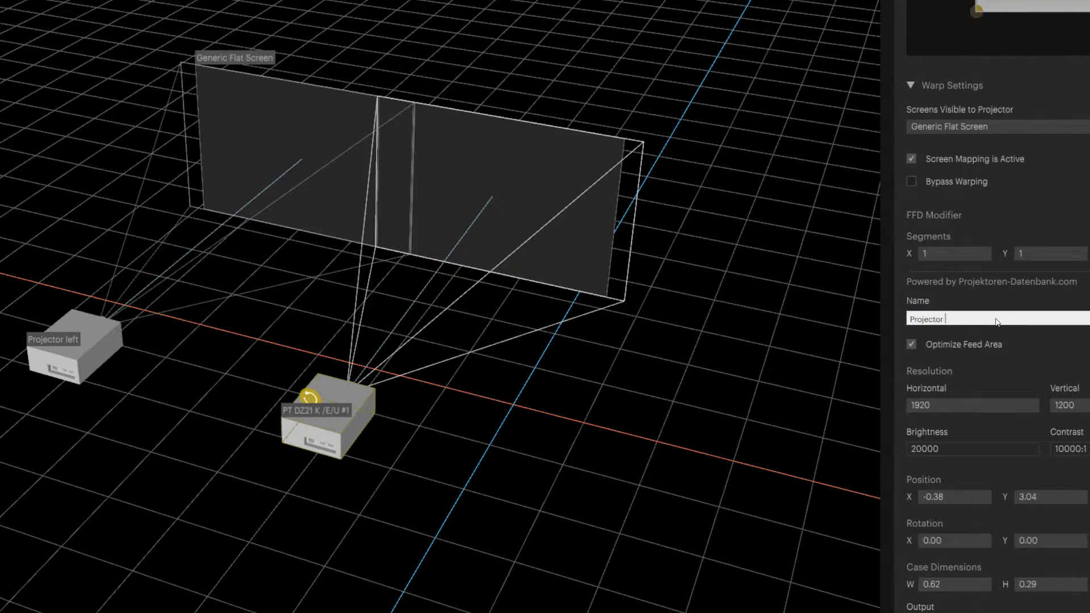
pyautogui.write('right')
pyautogui.press('Return')
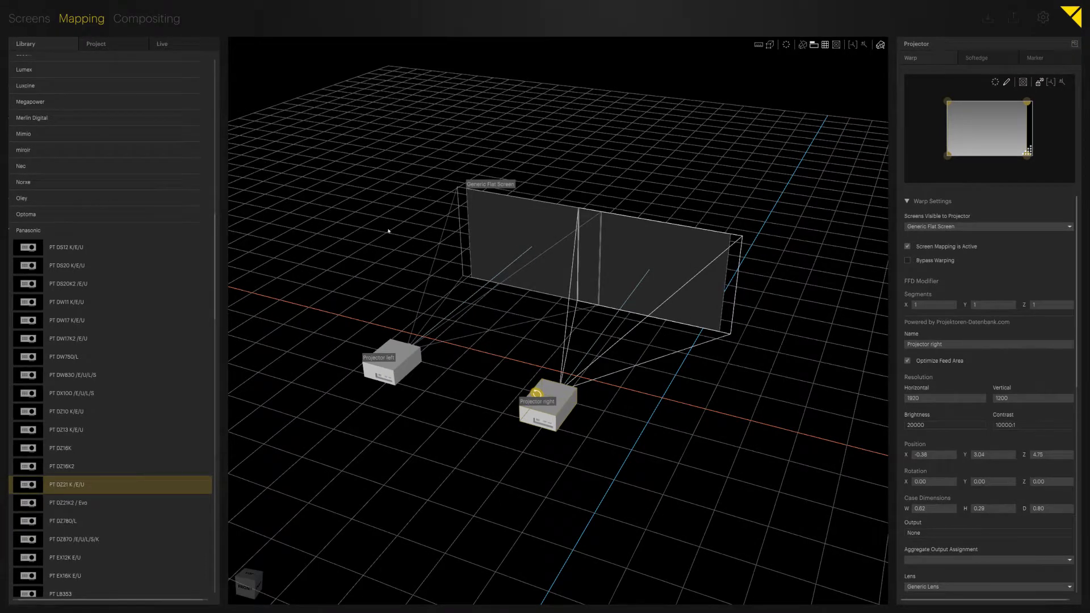
# Select Projector left and Projector right in the Project tab, then Projector left in the scene.
pyautogui.click(96, 44)
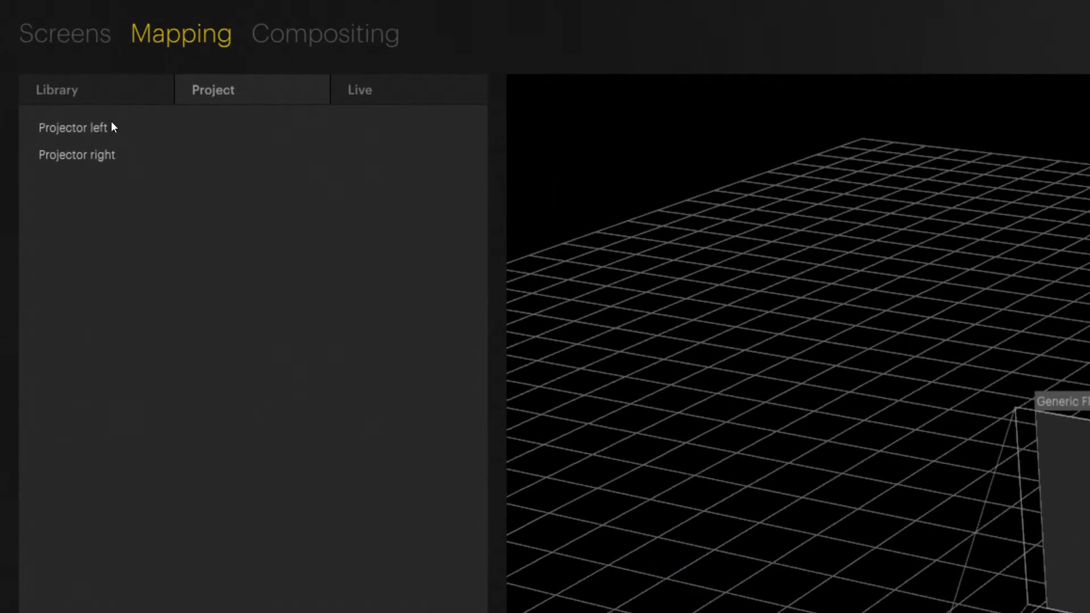
pyautogui.click(112, 122)
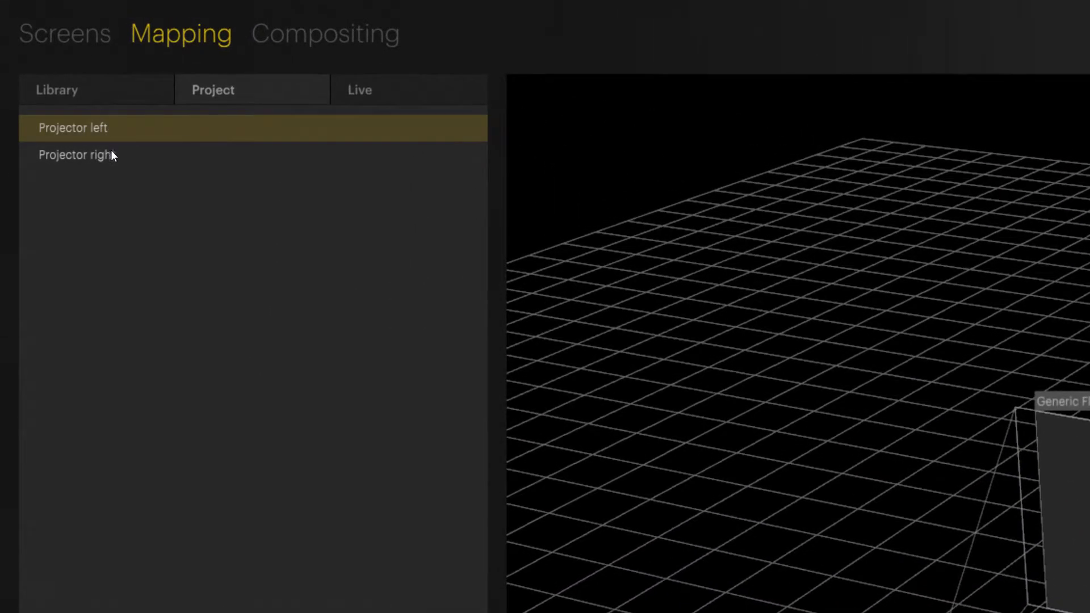
pyautogui.click(111, 152)
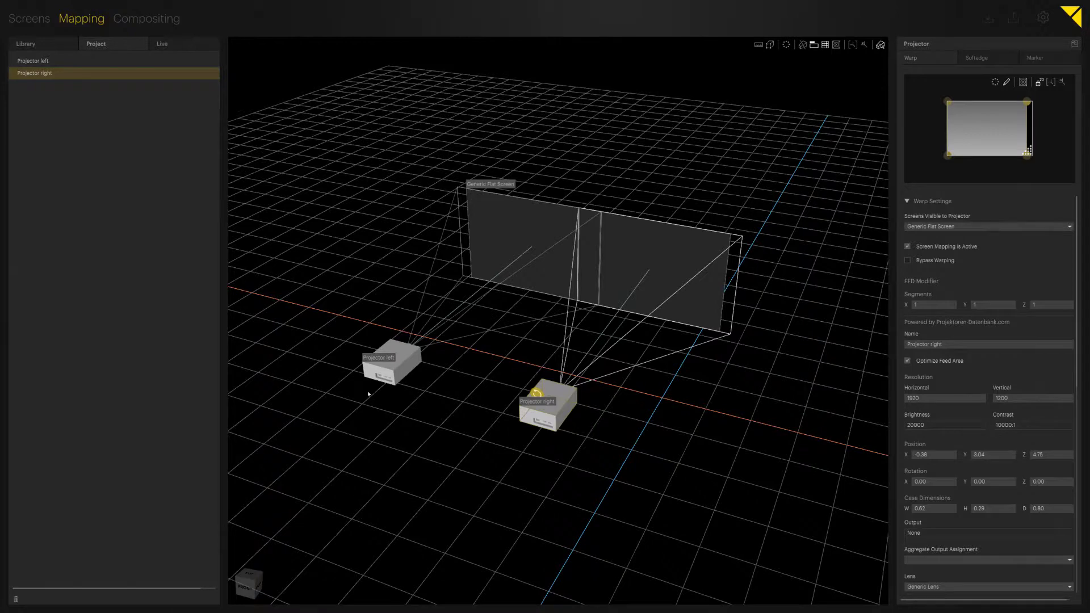
pyautogui.click(375, 348)
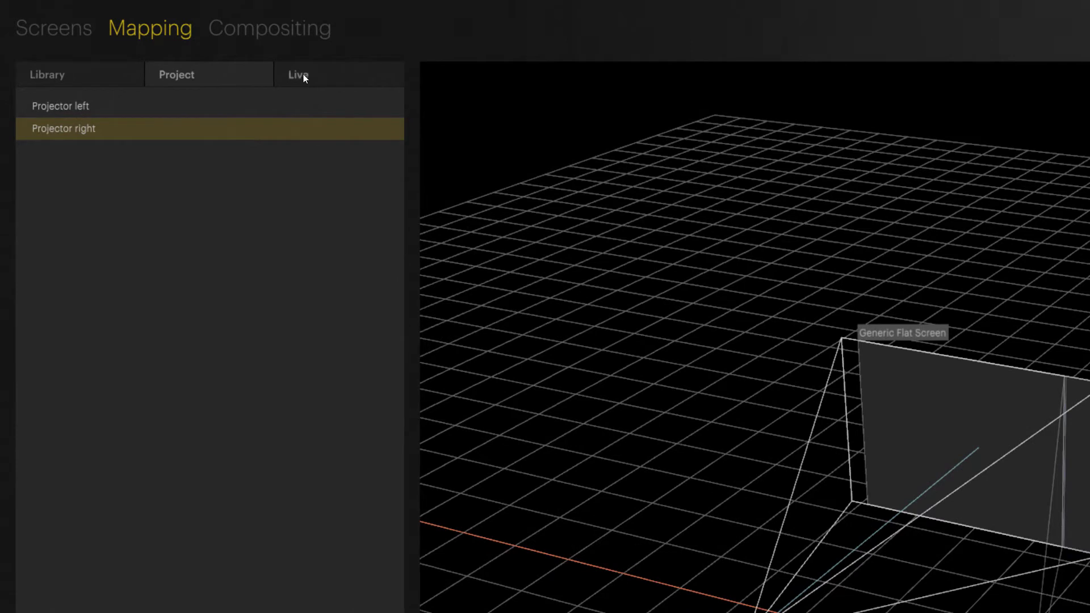
# Assign Output 2: ASUS PB287Q to the selected projectors.
pyautogui.click(303, 74)
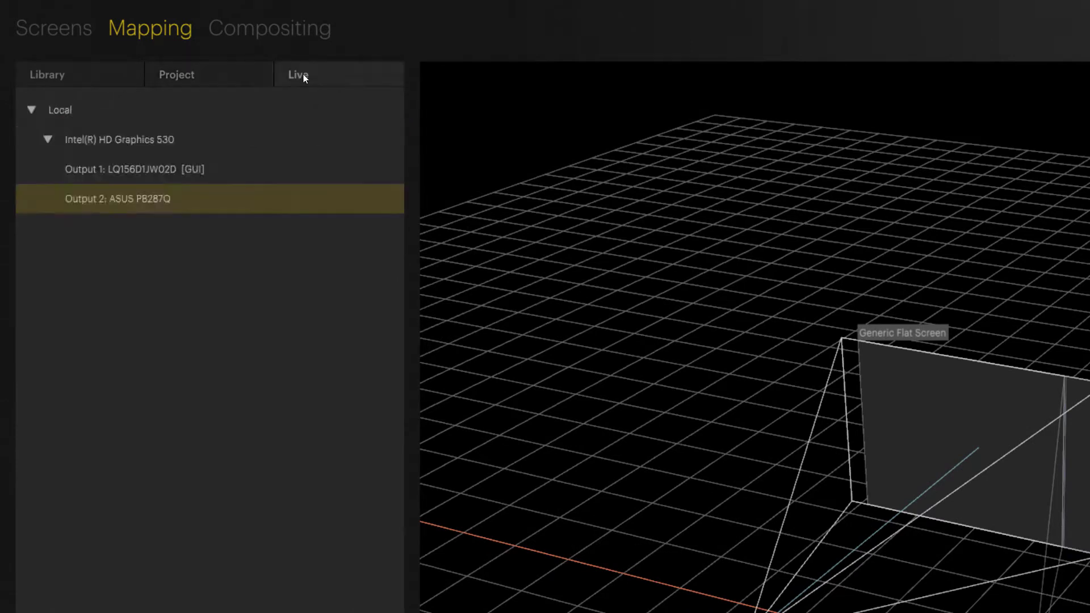
pyautogui.click(132, 178)
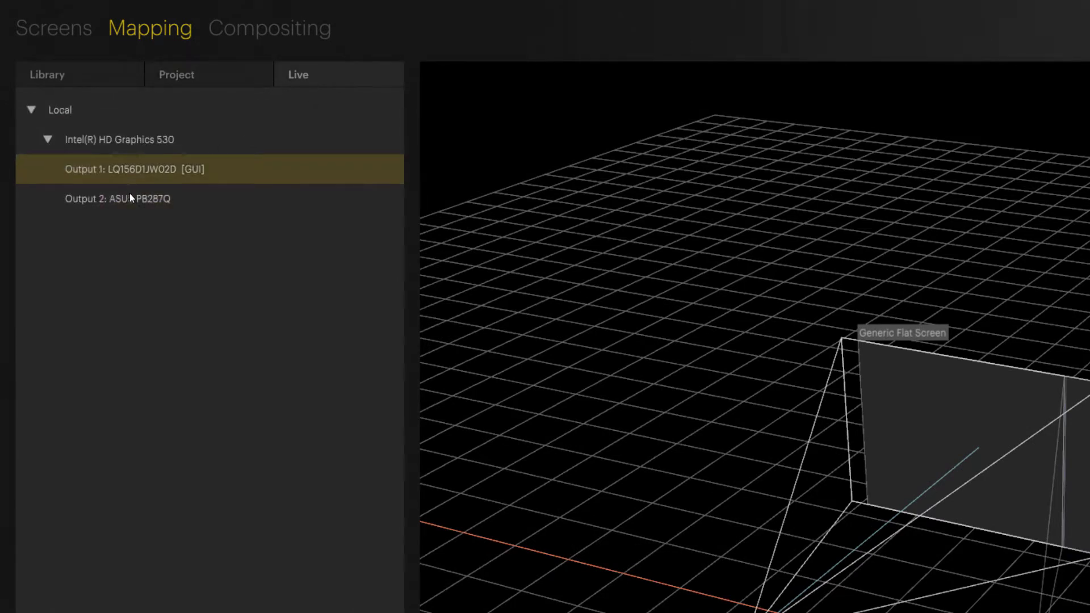
pyautogui.click(130, 200)
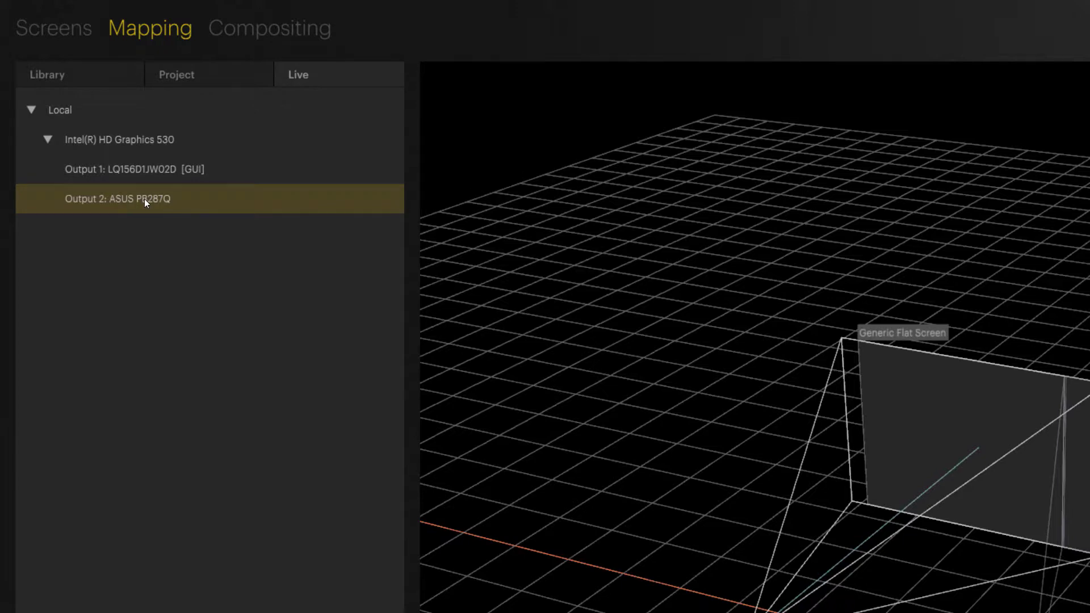
pyautogui.rightClick(144, 198)
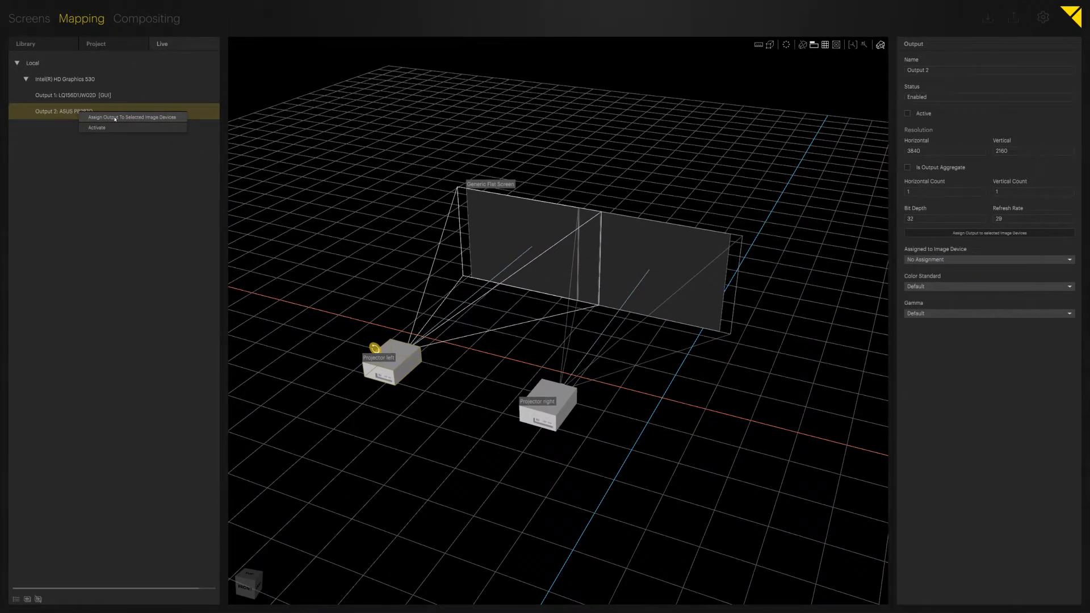
pyautogui.click(115, 118)
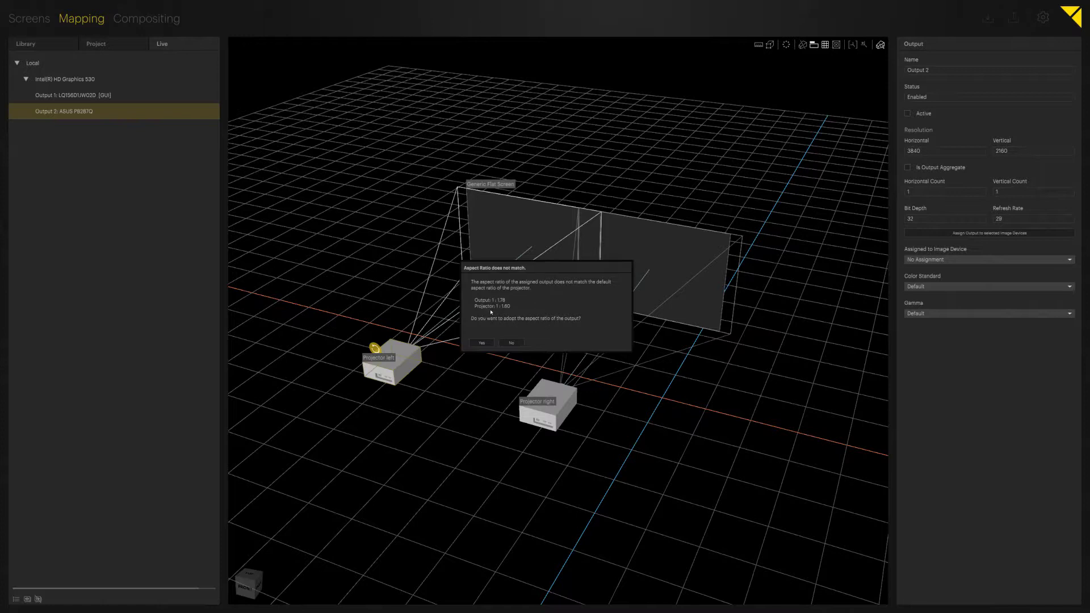
# Make both projectors adopt the assigned output's aspect ratio.
pyautogui.click(483, 342)
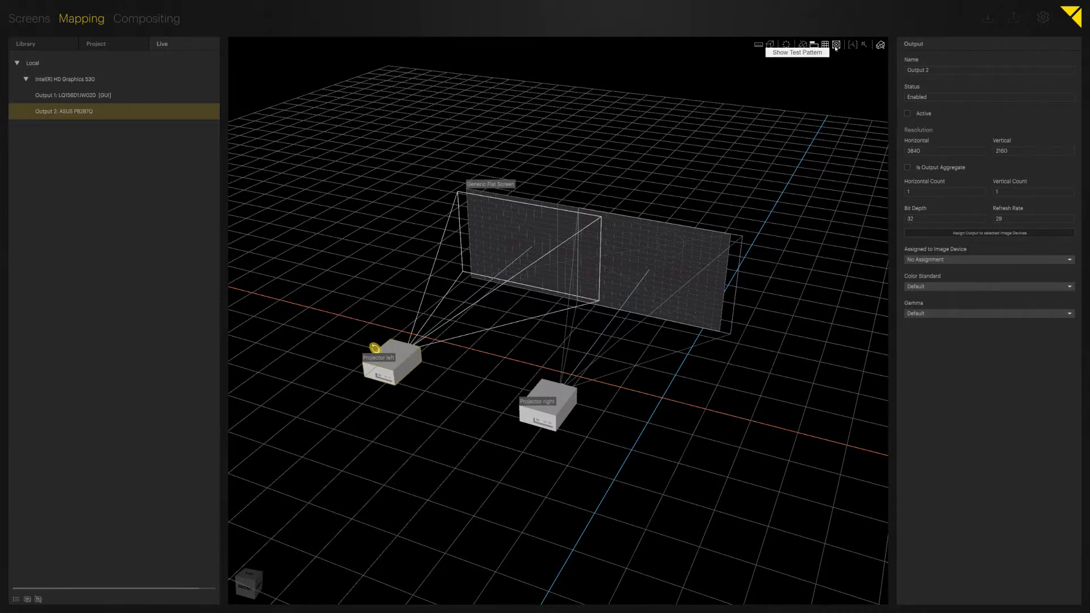
# Toggle the test pattern on the flat screen, leaving it switched off.
pyautogui.click(837, 44)
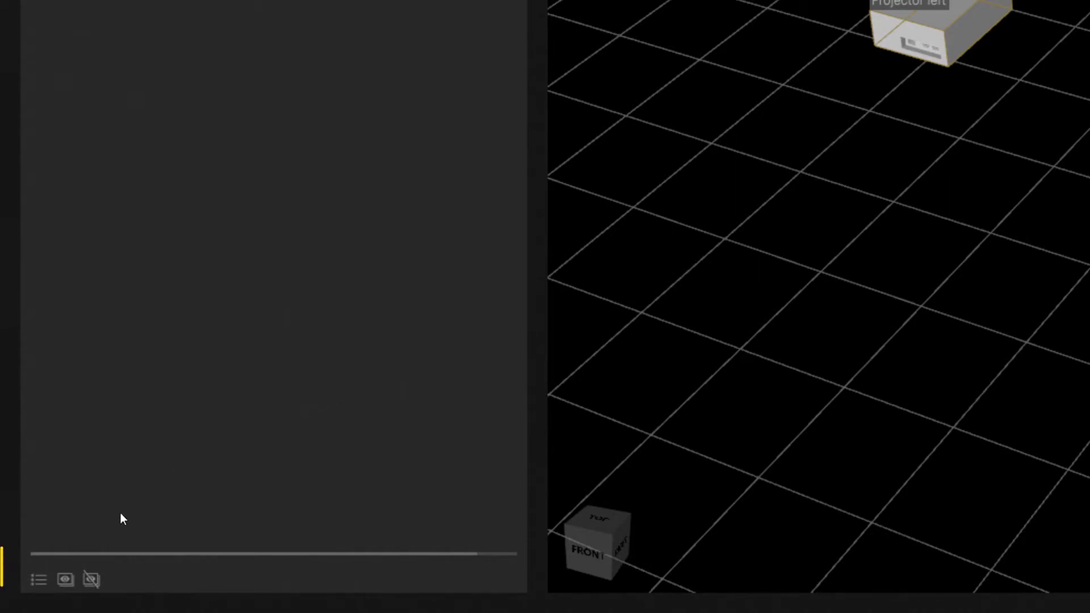
pyautogui.press('F5')
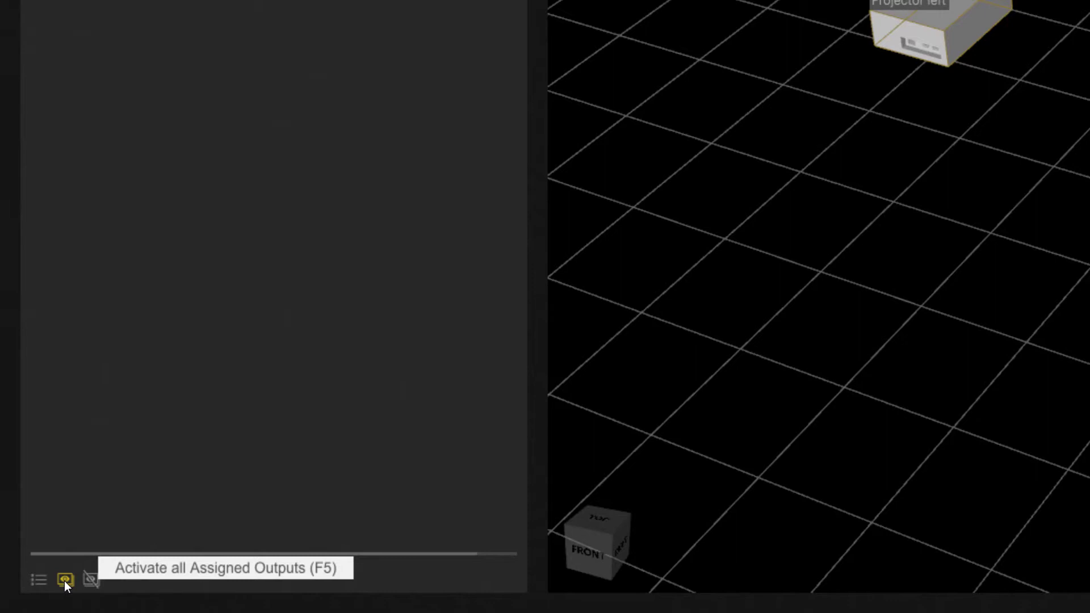
pyautogui.hotkey('shift', 'Escape')
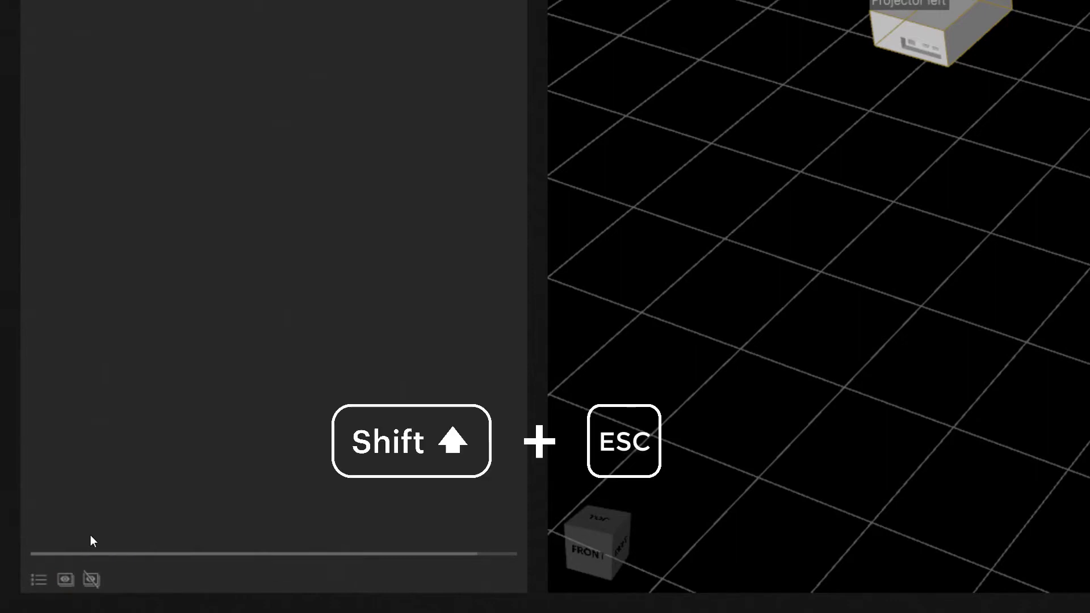